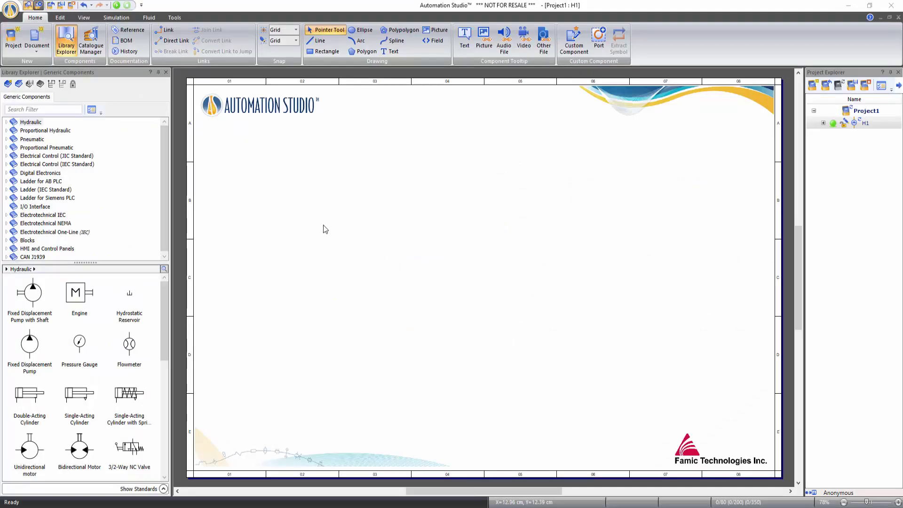
Place a Fixed Displacement Pump with Shaft, an Engine beside its shaft and a Hydrostatic Reservoir below it, from the Hydraulic library
click(33, 123)
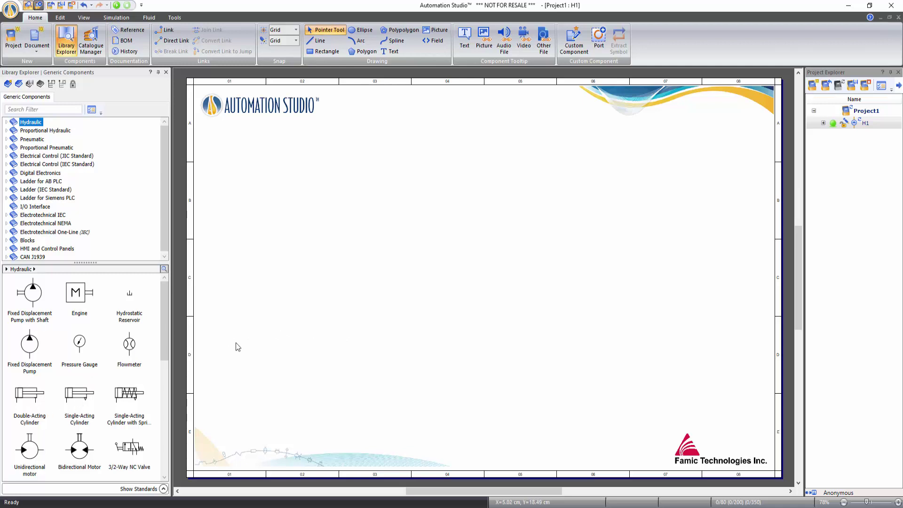
click(36, 300)
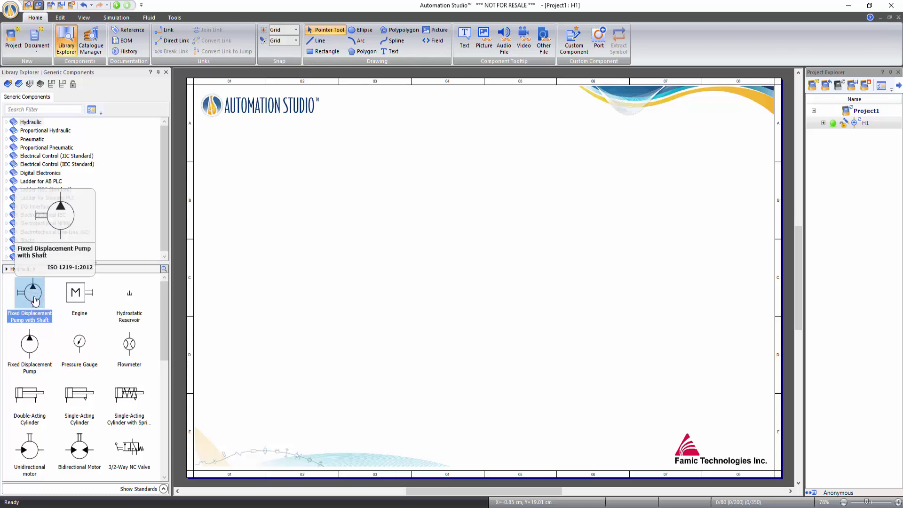
drag(35, 300, 373, 322)
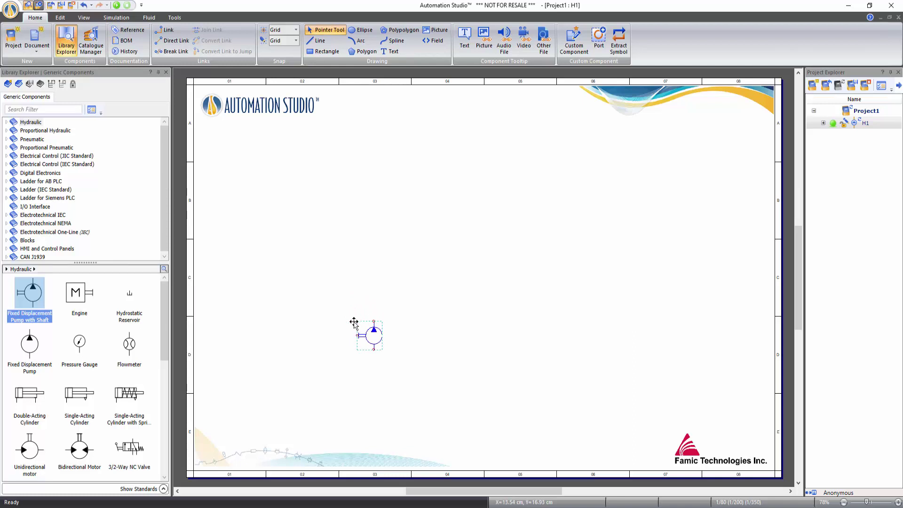
drag(76, 293, 324, 331)
drag(130, 296, 375, 379)
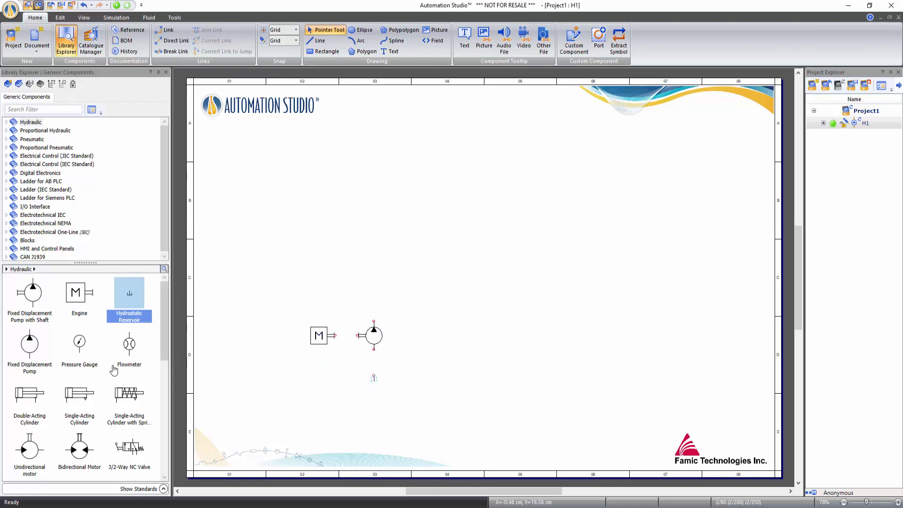
Add a Double-Acting Cylinder above the pump, a 4/2-Way NO Valve between them and a Pressure Relief Valve above the engine
click(32, 398)
drag(32, 398, 379, 209)
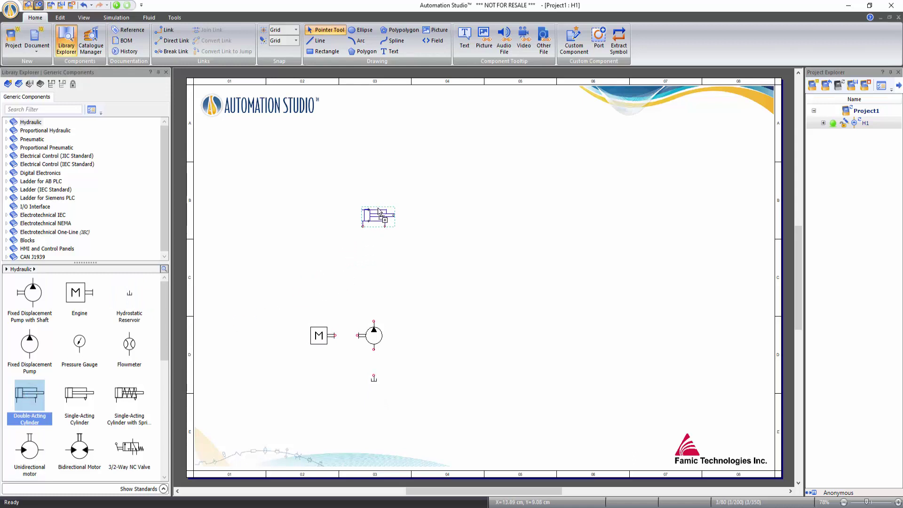
scroll(165, 369, down, 2)
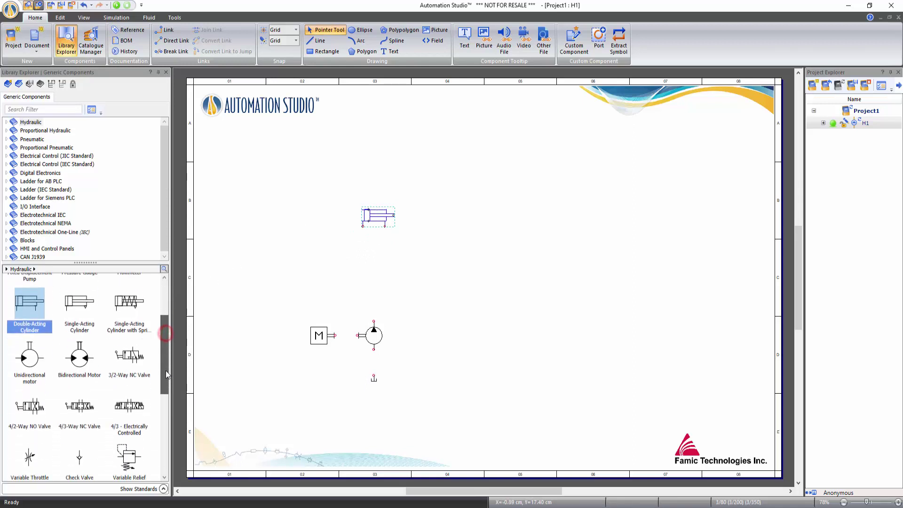
drag(30, 387, 370, 256)
scroll(166, 403, down, 5)
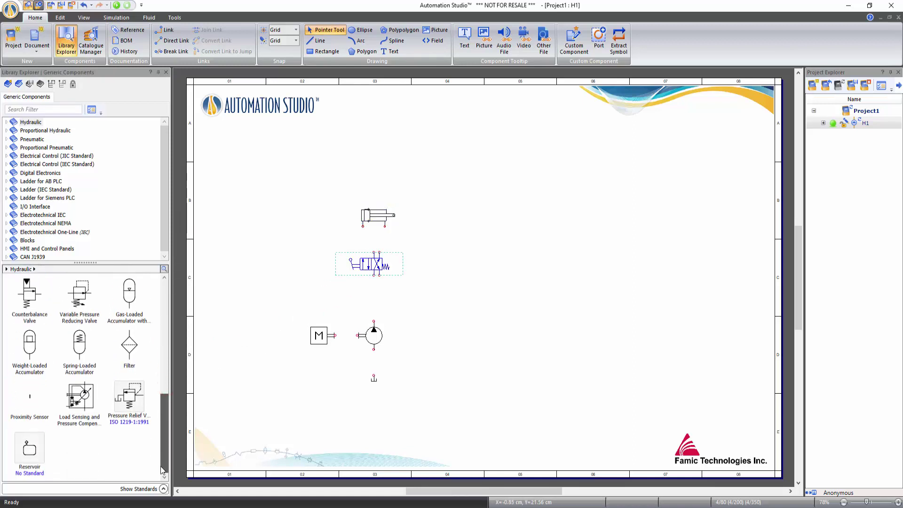
drag(130, 400, 327, 283)
click(467, 336)
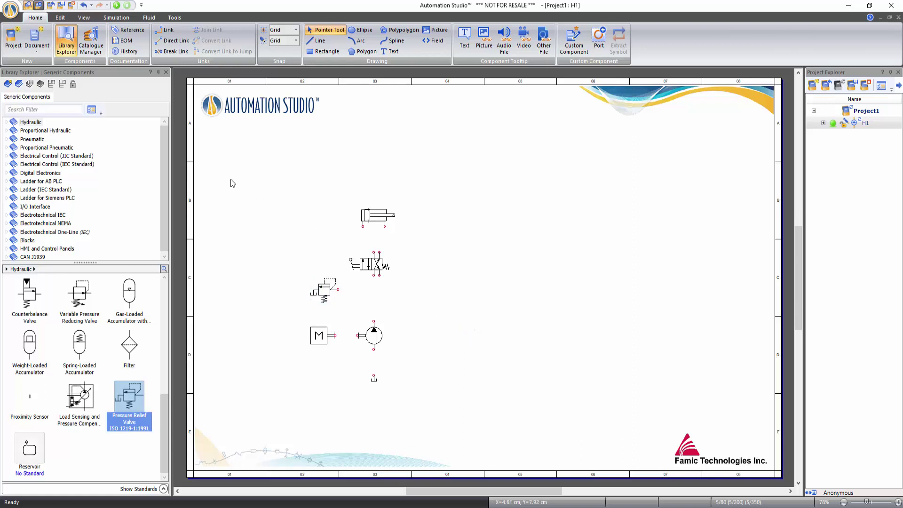
Examine the placed components using zoom in, Zoom Page, Previous Zoom, Zoom All Components and Panning
click(88, 18)
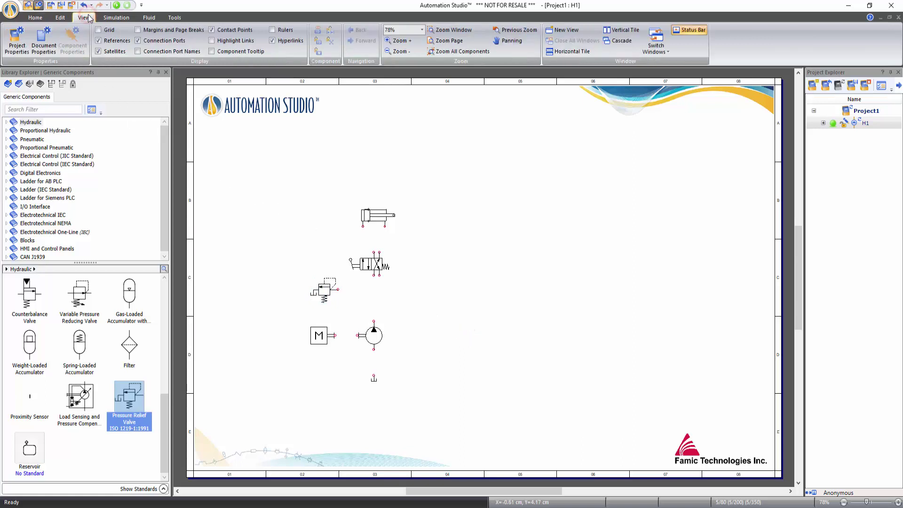
click(401, 42)
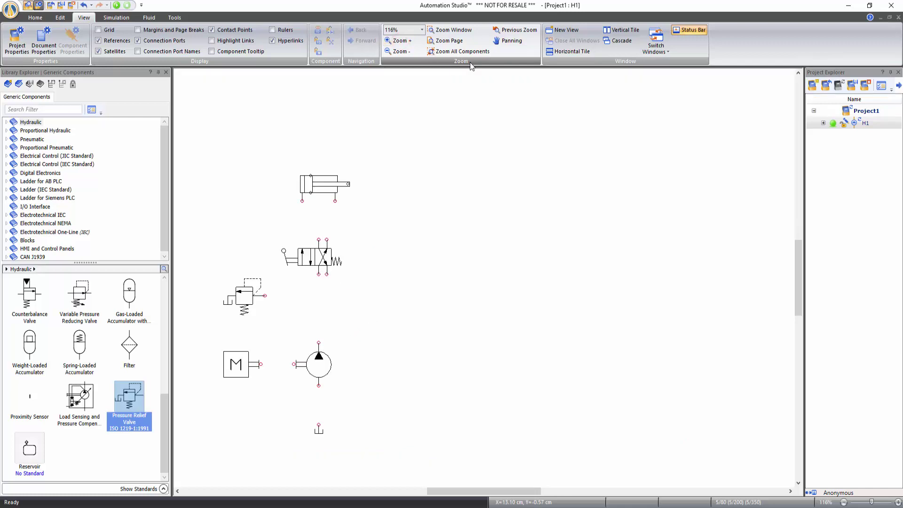
click(463, 45)
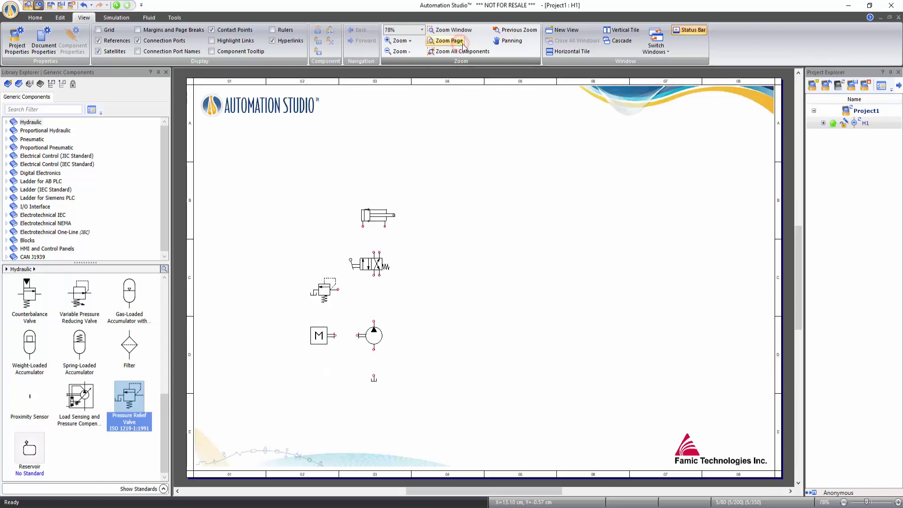
click(514, 31)
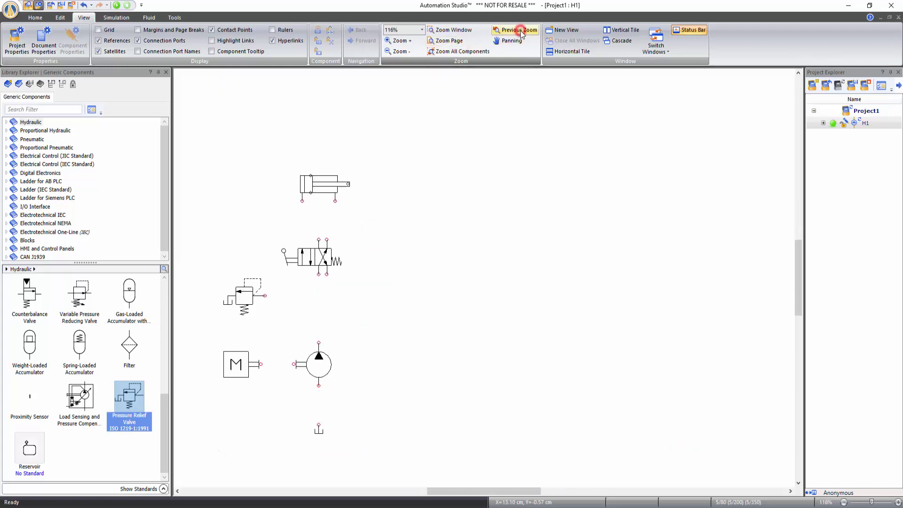
click(467, 52)
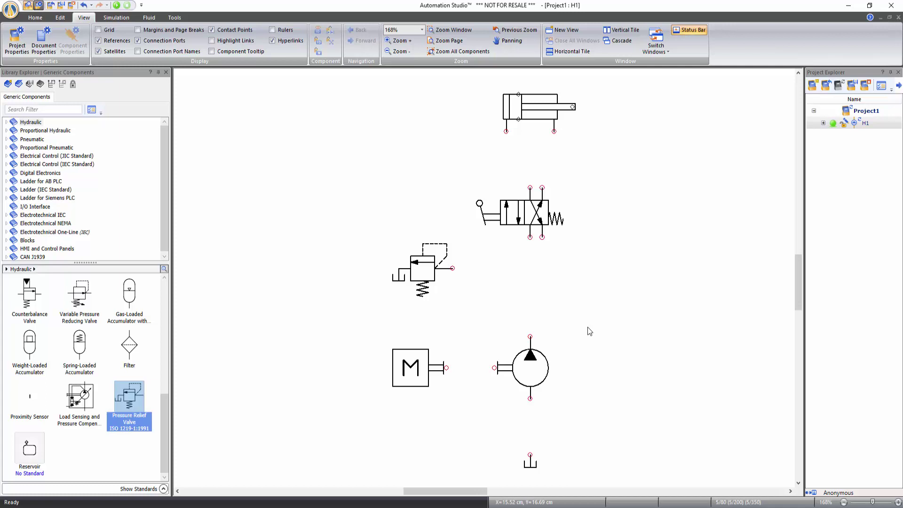
scroll(589, 326, up, 5)
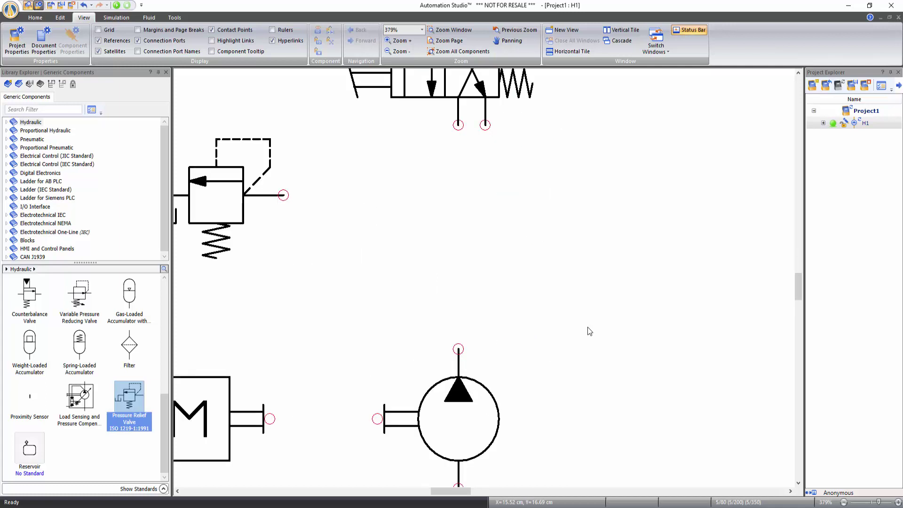
scroll(589, 326, down, 2)
scroll(588, 327, down, 3)
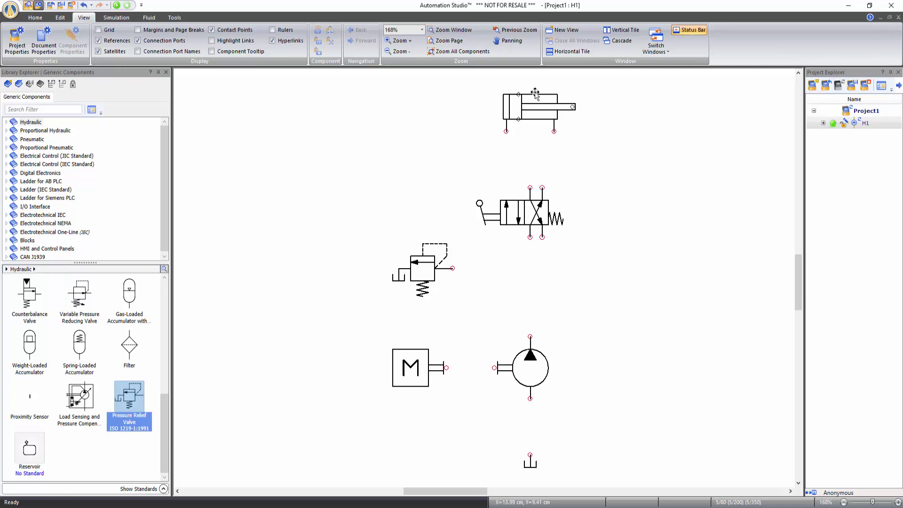
click(518, 46)
click(518, 45)
click(600, 225)
drag(600, 225, 387, 239)
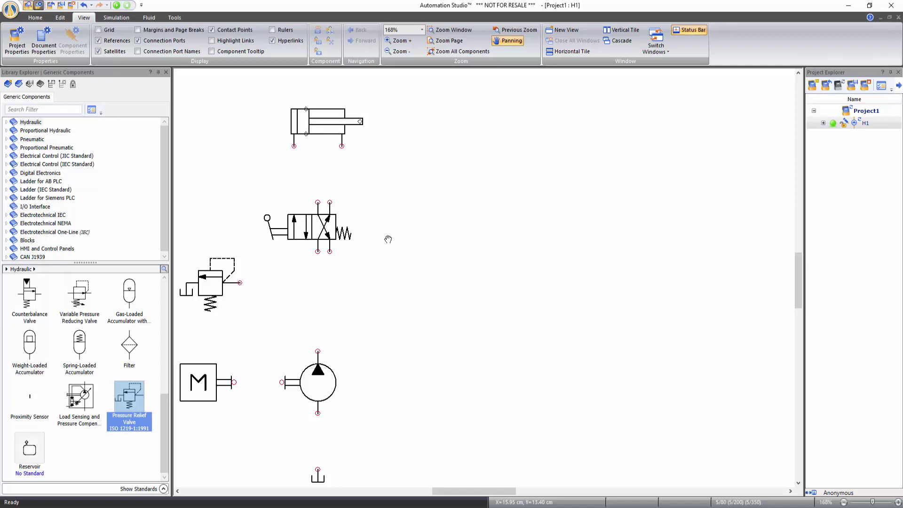
key(Escape)
Connect the reservoir to the pump inlet, the pump outlet to the valve's lower-left port, and the lower-right port back to the reservoir
click(317, 469)
click(318, 412)
drag(318, 350, 318, 254)
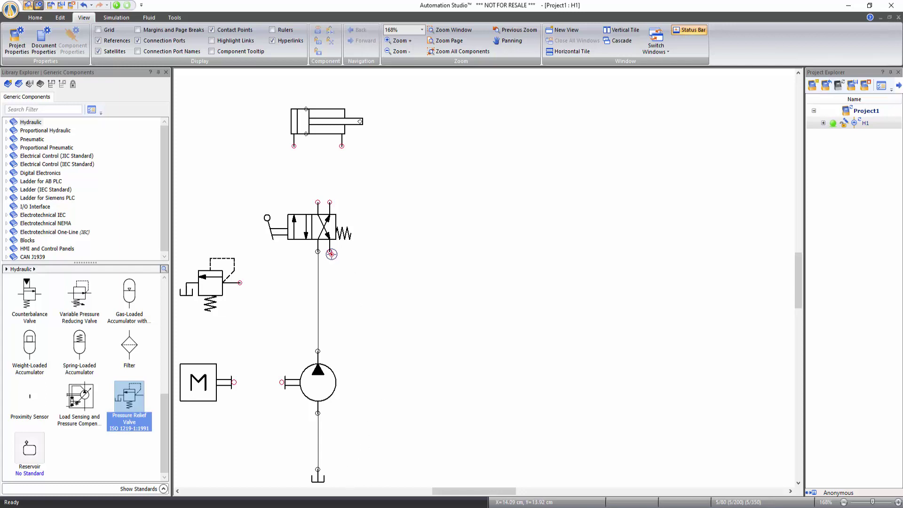
mouse_move(329, 252)
mouse_down()
mouse_move(330, 282)
mouse_move(366, 285)
mouse_move(366, 410)
mouse_move(360, 472)
mouse_move(317, 470)
mouse_up()
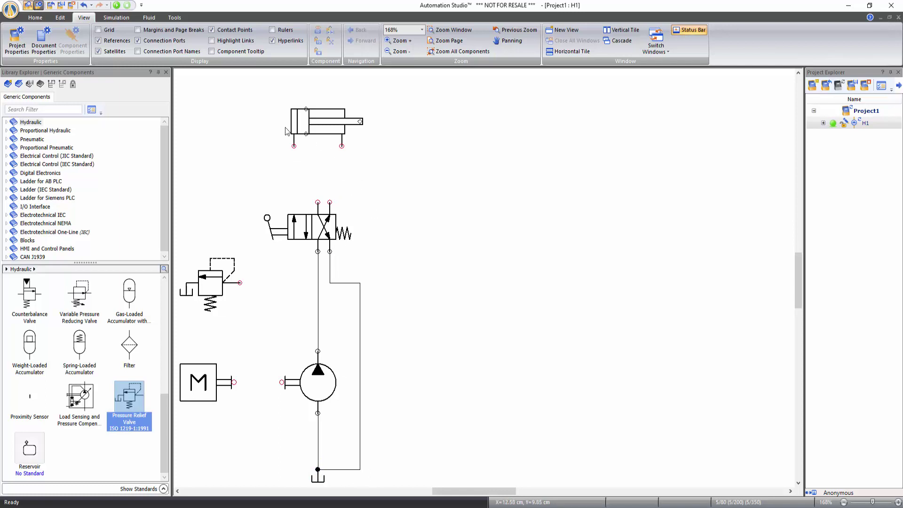
Connect the cylinder's two ports to the valve's upper ports and the relief valve's inlet to the pump's pressure line
mouse_move(292, 146)
mouse_down()
mouse_move(293, 174)
mouse_move(317, 167)
mouse_move(318, 202)
mouse_up()
mouse_move(341, 145)
mouse_down()
mouse_move(342, 163)
mouse_move(329, 165)
mouse_move(328, 201)
mouse_up()
drag(241, 282, 315, 287)
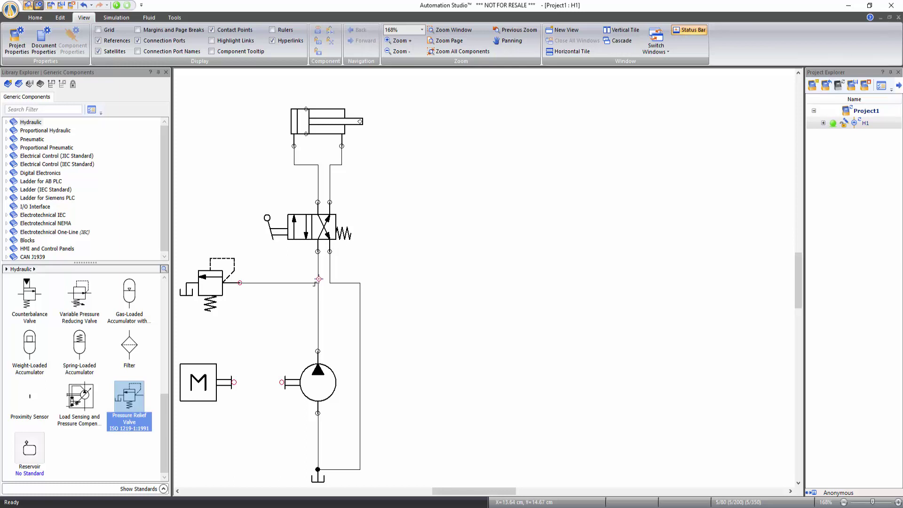
click(318, 283)
Move the engine toward the pump so that its shaft port couples directly with the pump's shaft port
click(210, 391)
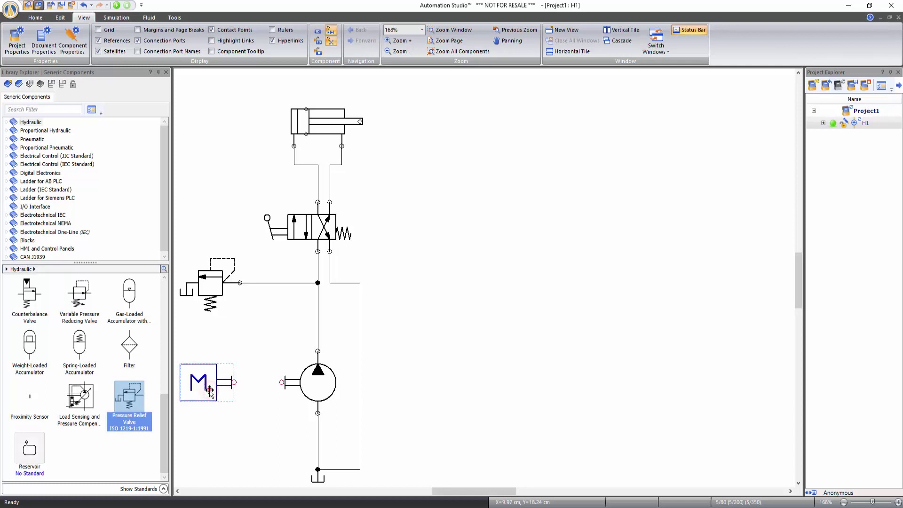
drag(210, 390, 257, 396)
click(257, 418)
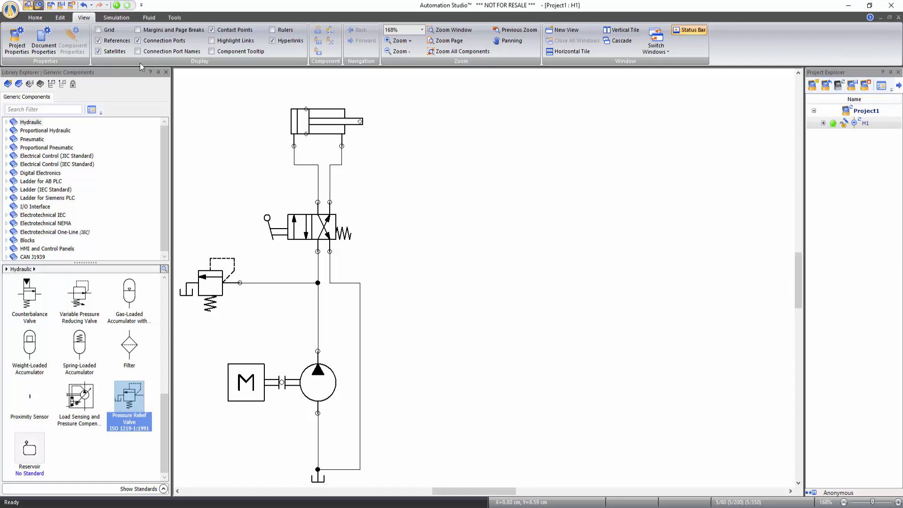
Run a normal simulation and switch the directional valve both ways to extend and retract the cylinder
click(123, 19)
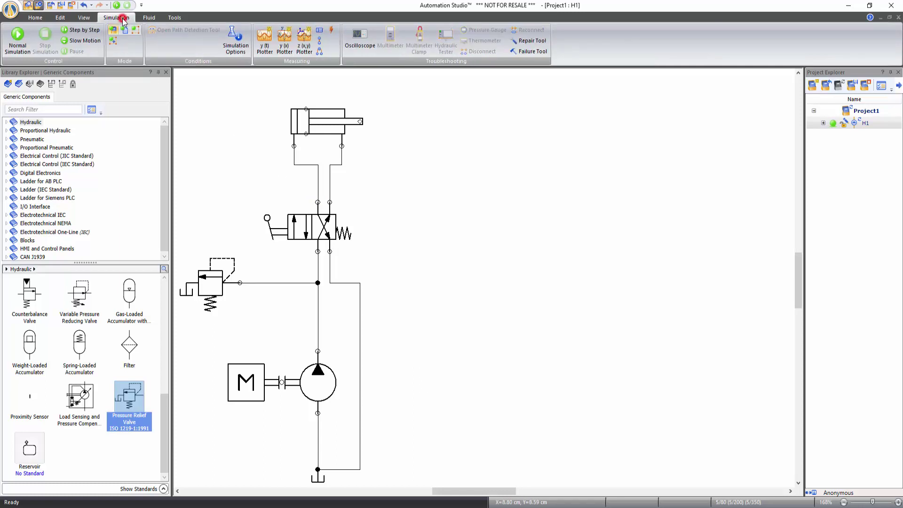
click(21, 44)
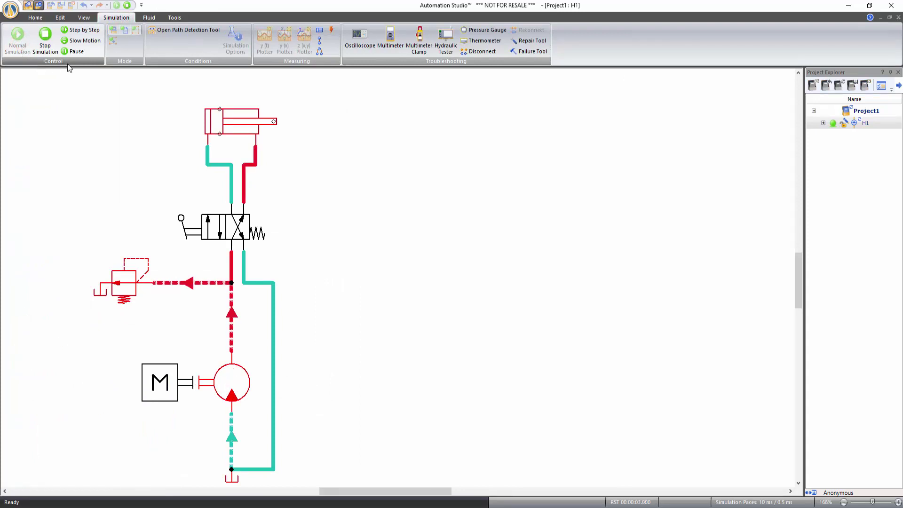
click(192, 238)
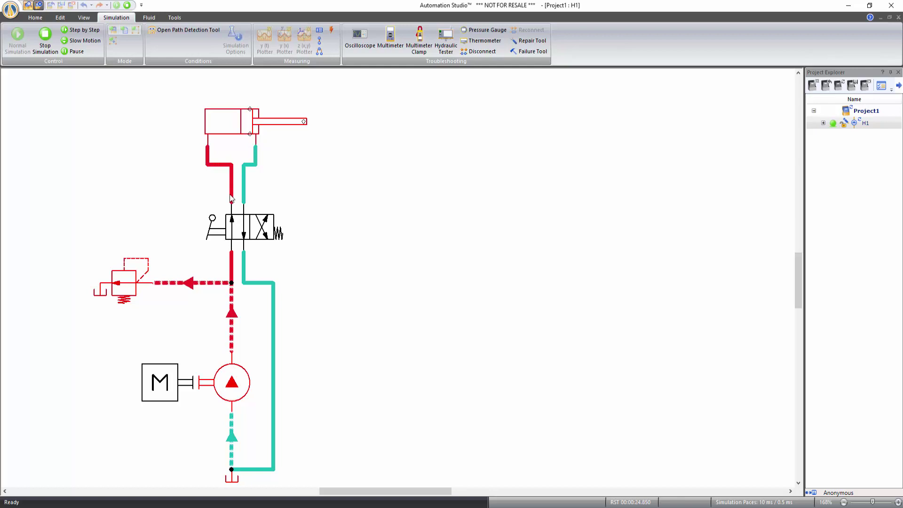
click(216, 234)
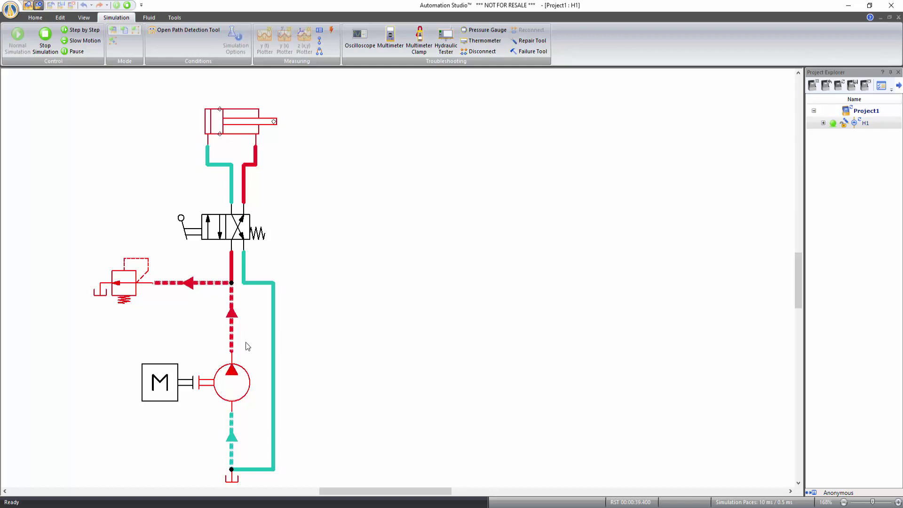
View the cylinder's cross-section animation while switching the directional valve both ways, and close the animation
right_click(233, 130)
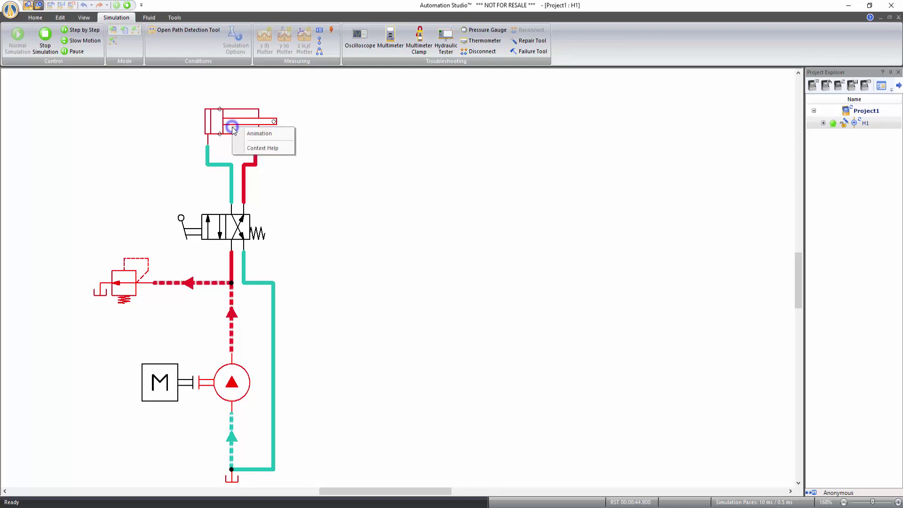
click(252, 135)
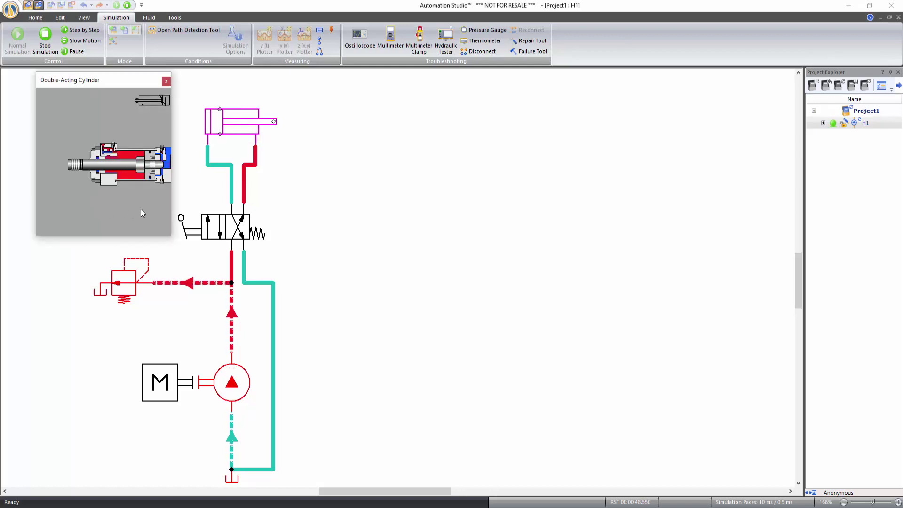
click(191, 237)
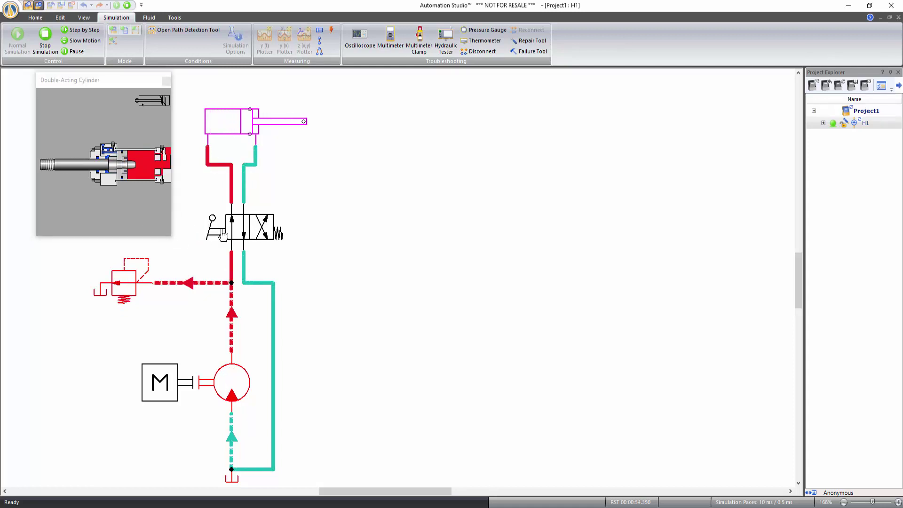
click(209, 241)
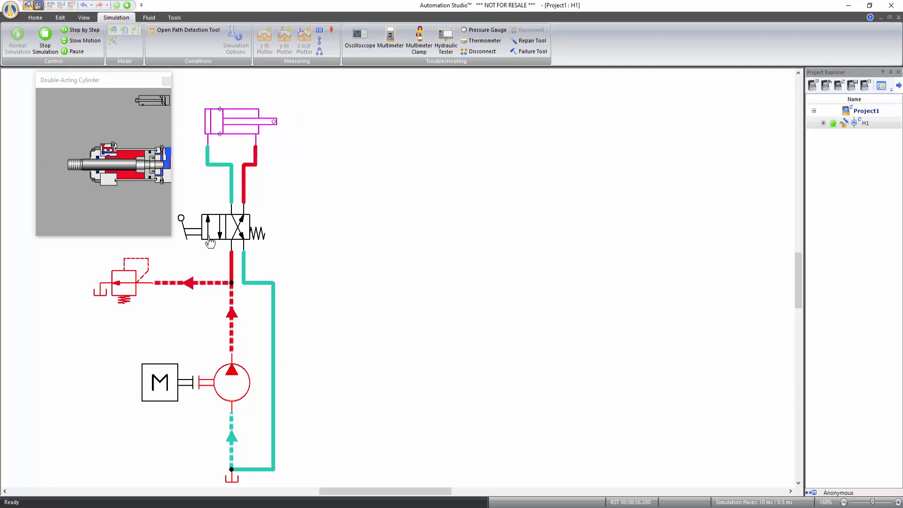
click(167, 82)
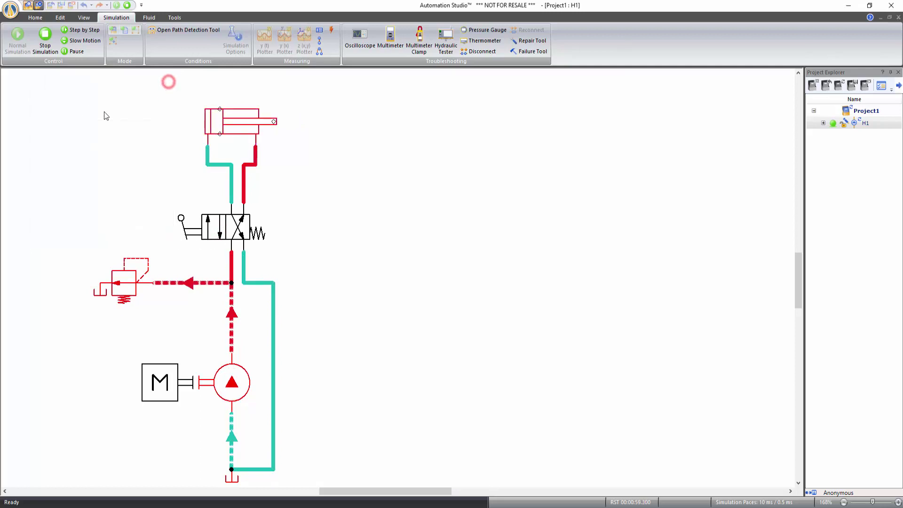
Stop the simulation and shift the cylinder left so its rod-side port lines up with the valve's upper-right port
click(53, 44)
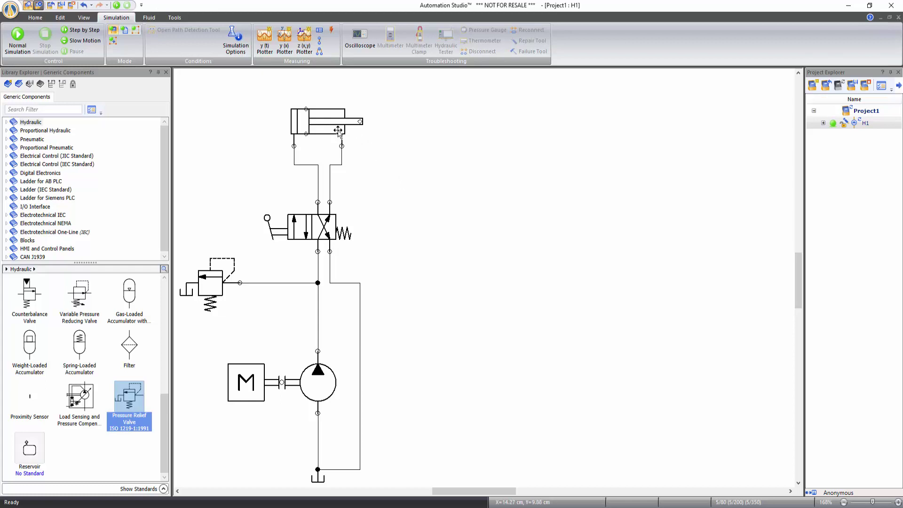
drag(338, 131, 327, 133)
click(380, 171)
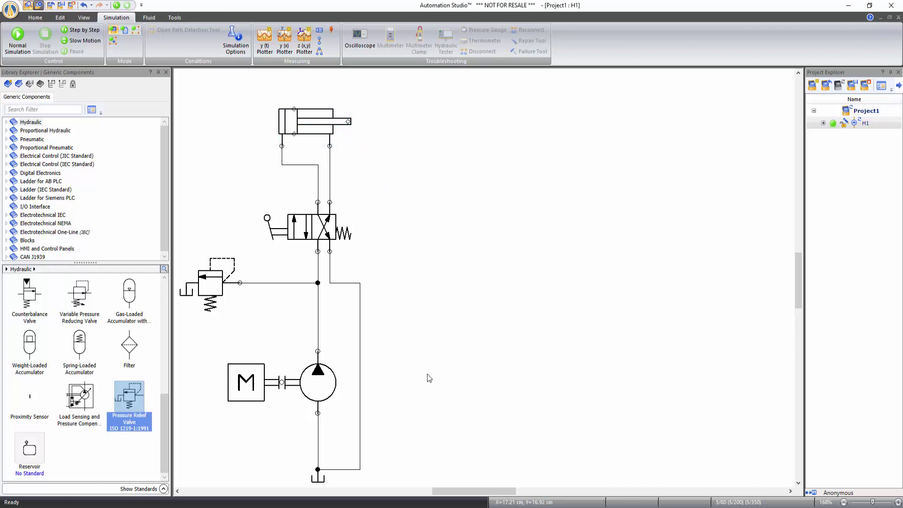
Move the reservoir up until it sits just below the pump inlet, shortening its connecting lines
click(319, 480)
key(Up)
key(Up)
key(Up)
key(Up)
key(Up)
key(Up)
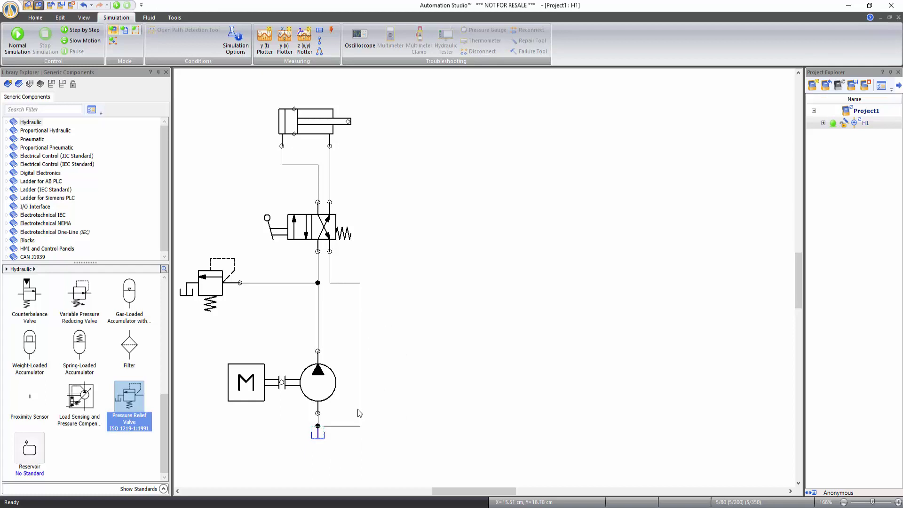
click(419, 409)
click(85, 18)
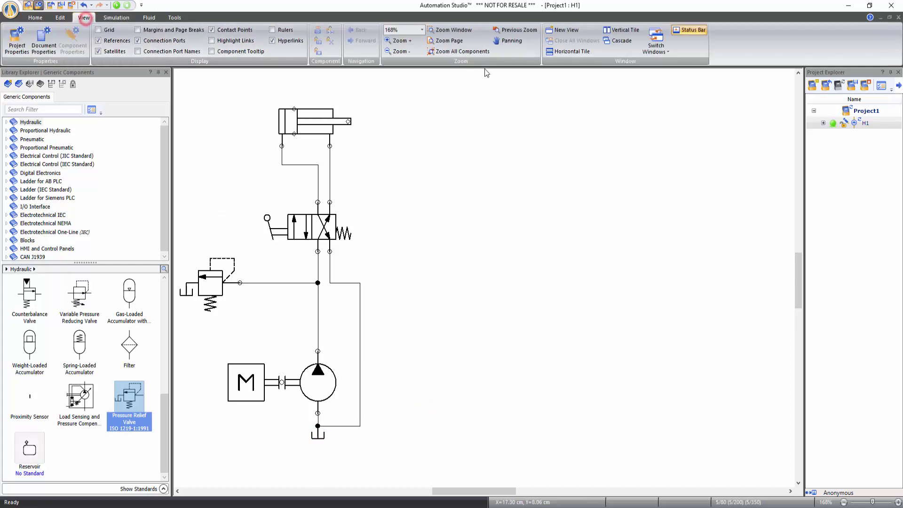
click(509, 41)
drag(410, 165, 418, 196)
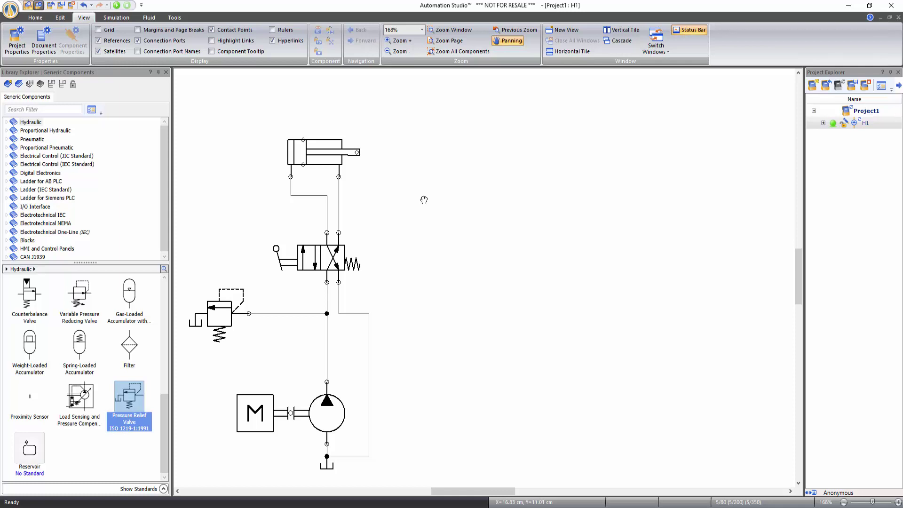
Copy the double-acting cylinder and paste the duplicate to its right at the same height
key(Escape)
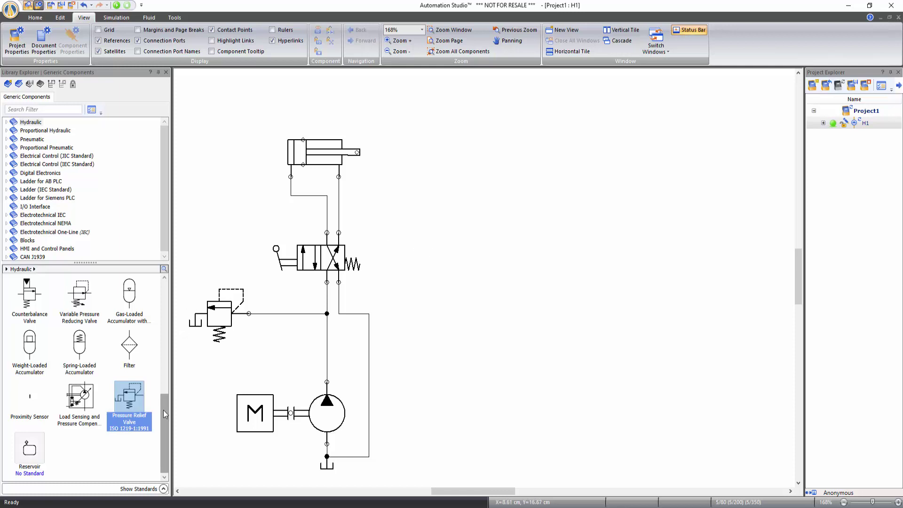
drag(163, 411, 154, 319)
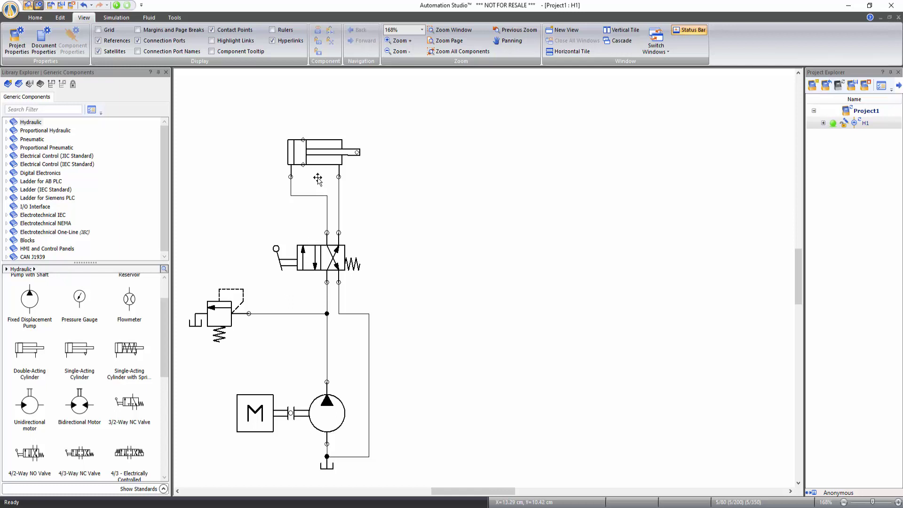
right_click(311, 152)
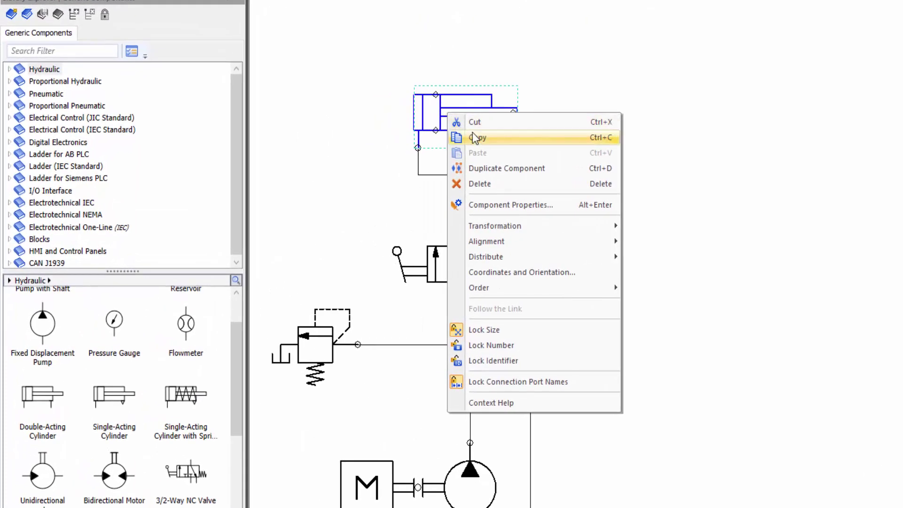
click(478, 138)
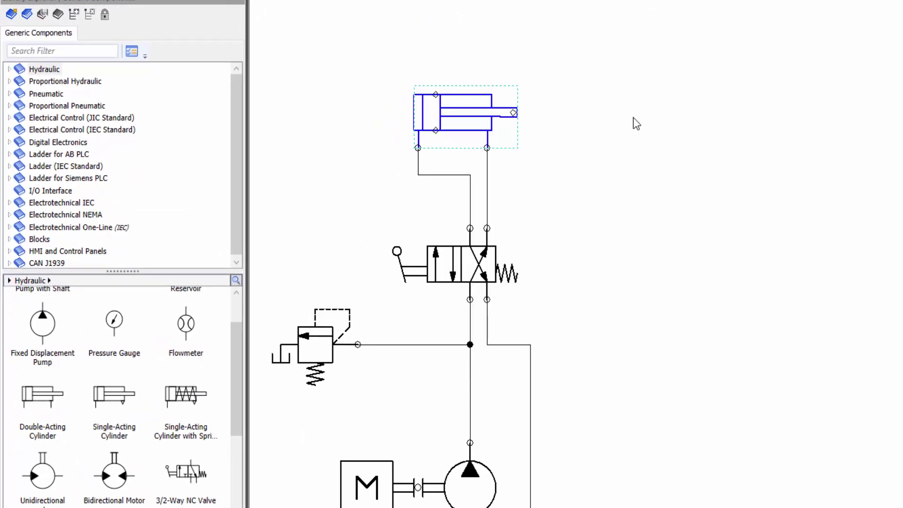
right_click(662, 113)
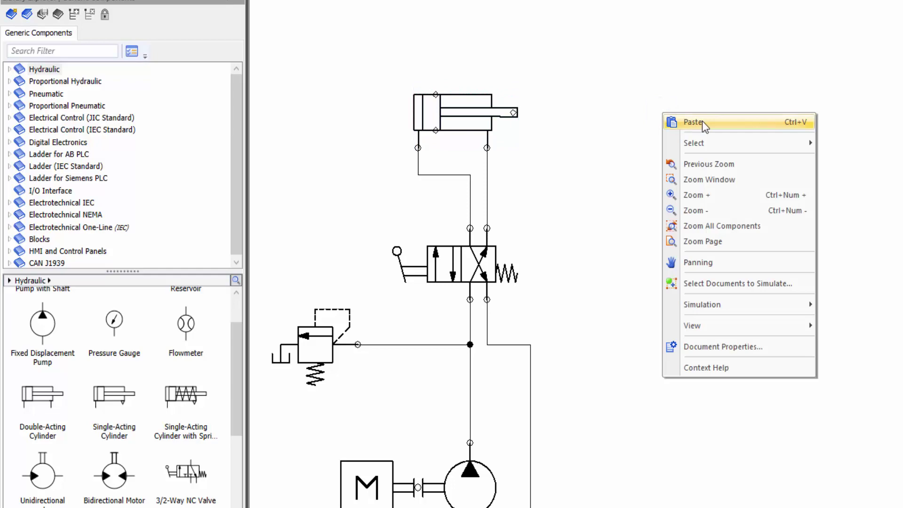
click(702, 121)
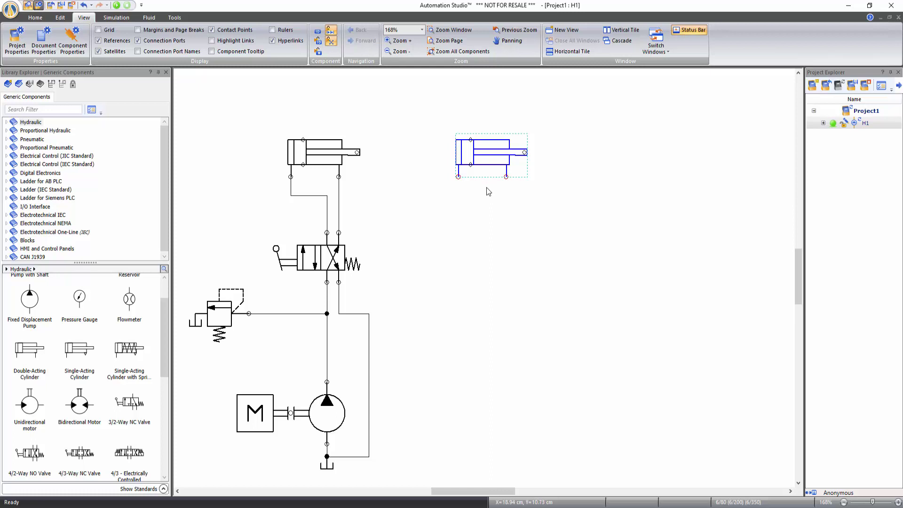
Connect the copied cylinder's two ports to the two lines running between the directional valve and the original cylinder
click(485, 194)
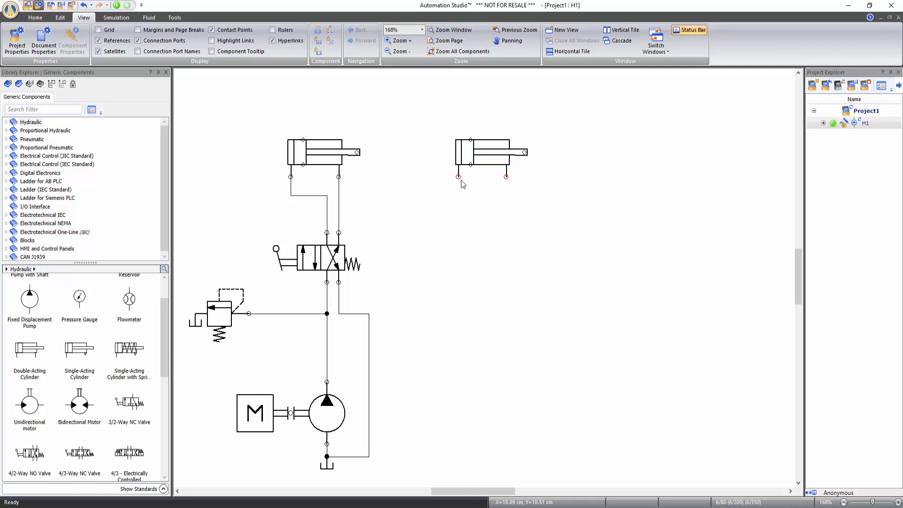
drag(459, 177, 327, 207)
mouse_move(506, 177)
mouse_down()
mouse_move(498, 202)
mouse_move(338, 221)
mouse_up()
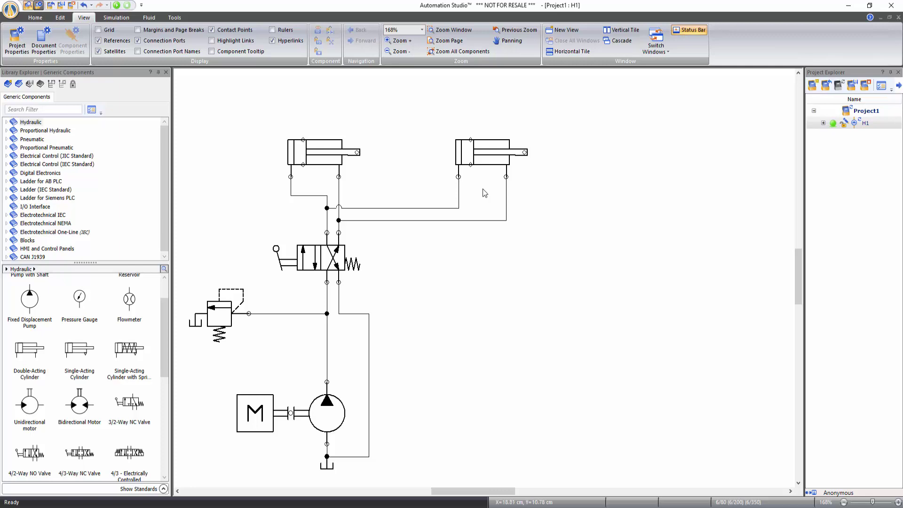
Open the copied cylinder's component properties and set its inclination to 40 deg
right_click(484, 149)
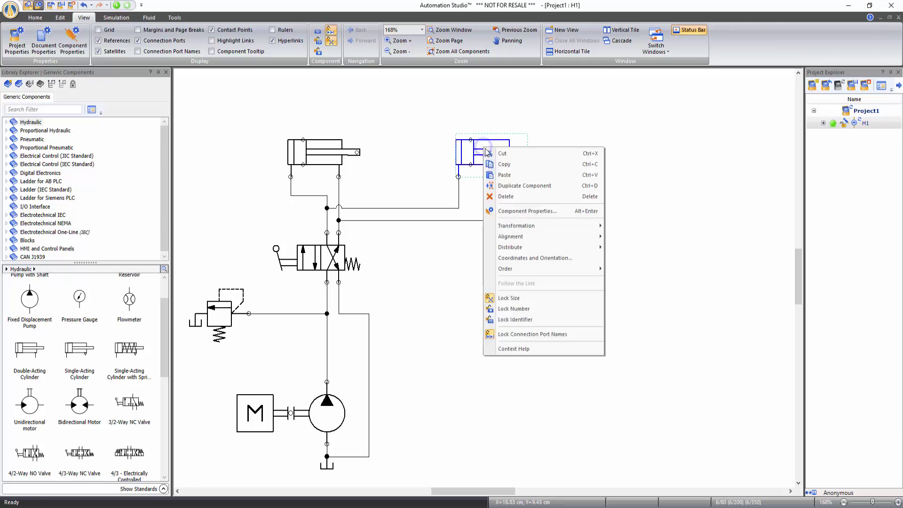
click(526, 212)
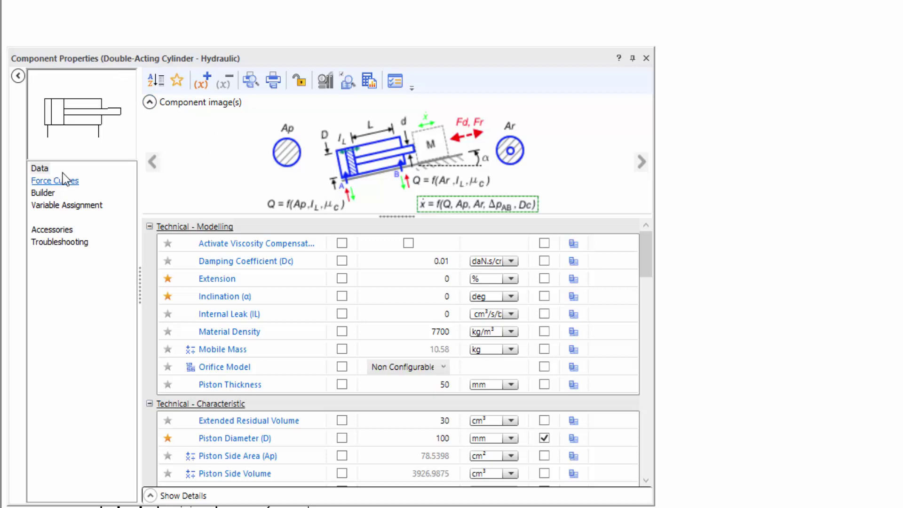
click(41, 170)
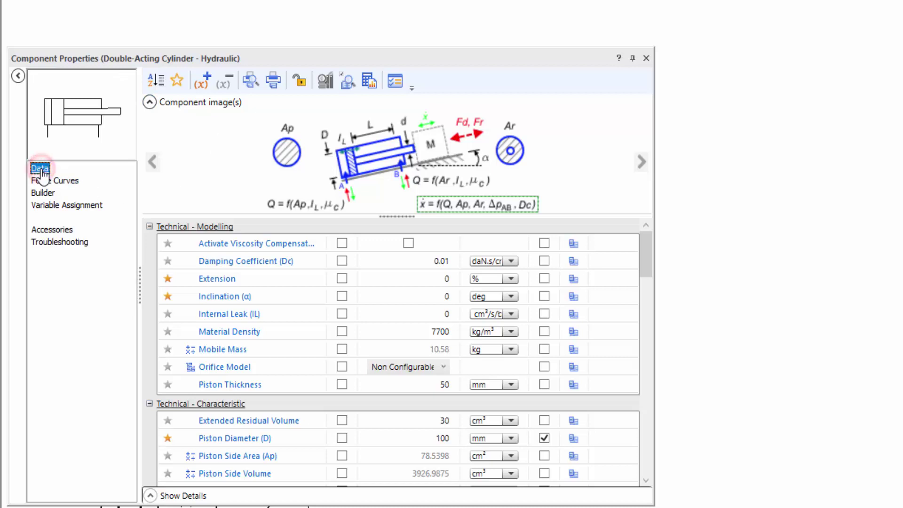
click(424, 296)
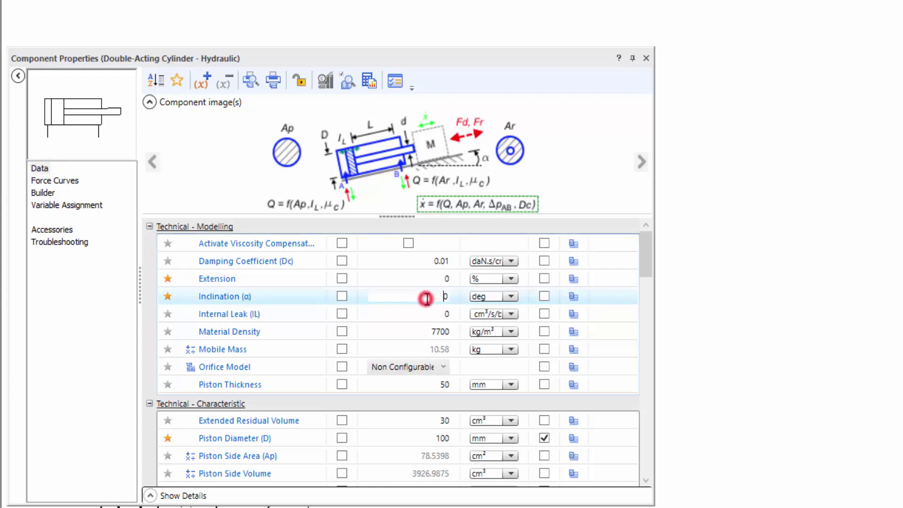
text(4)
click(418, 398)
Set the copied cylinder's external load to 1000 kg and display both the external load and the inclination on the diagram
scroll(424, 396, down, 4)
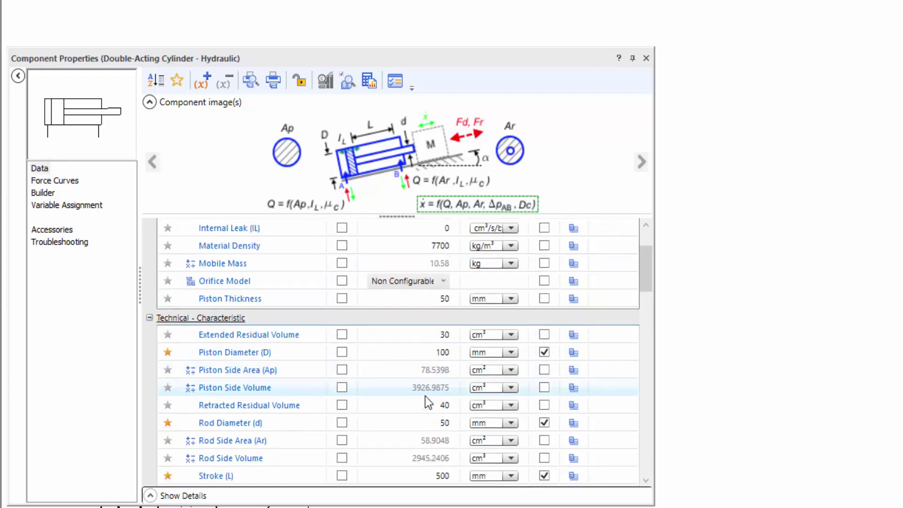
click(437, 430)
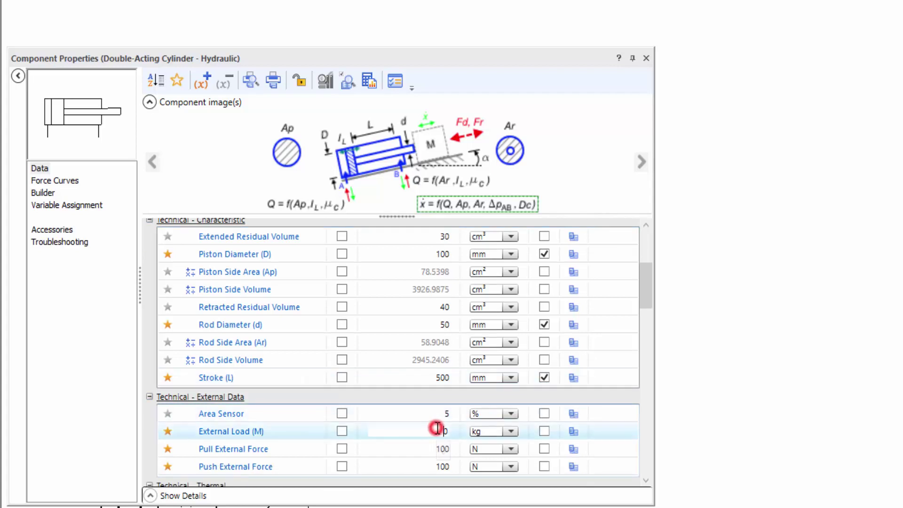
text(1000)
click(342, 432)
scroll(371, 427, up, 3)
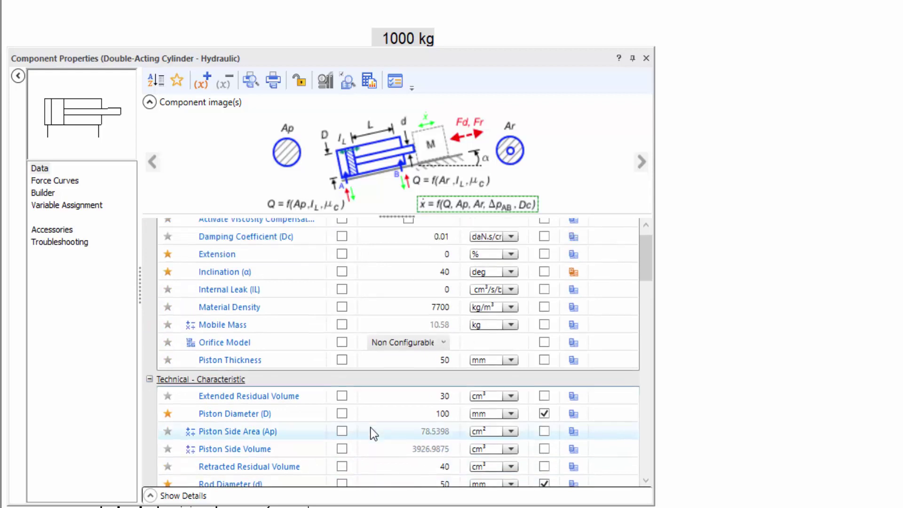
click(341, 272)
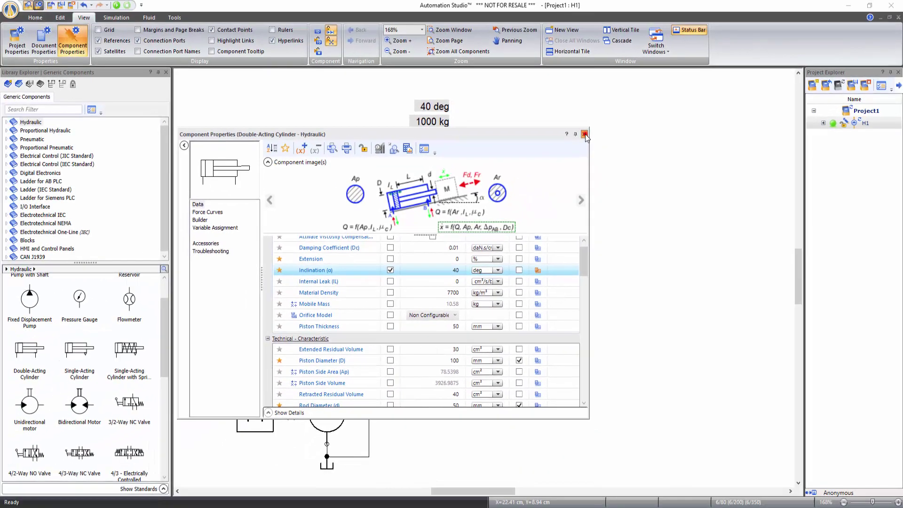
click(646, 58)
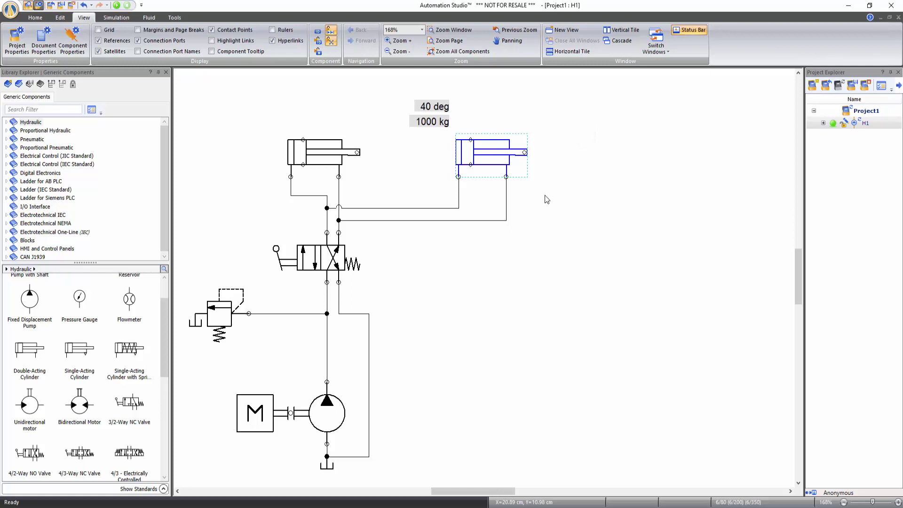
click(545, 196)
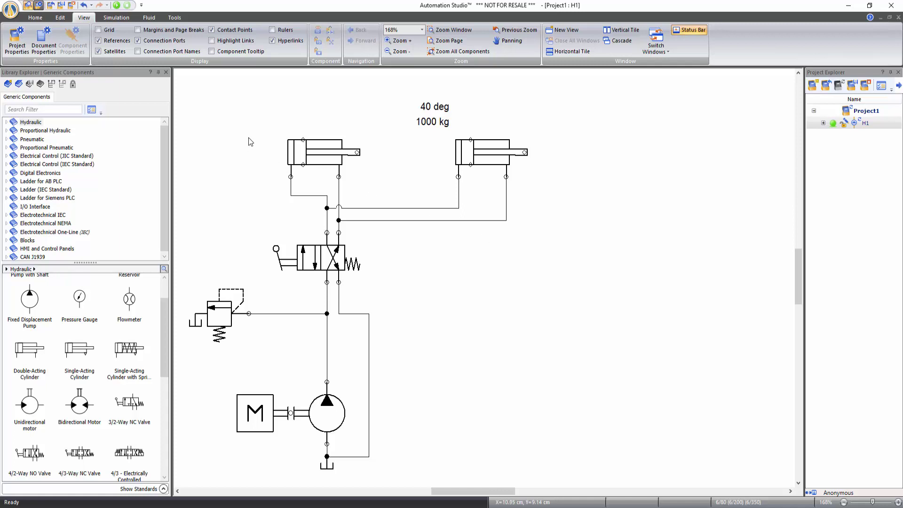
Examine the layout, distribution, alignment and transformation options available for the copied cylinder
click(60, 19)
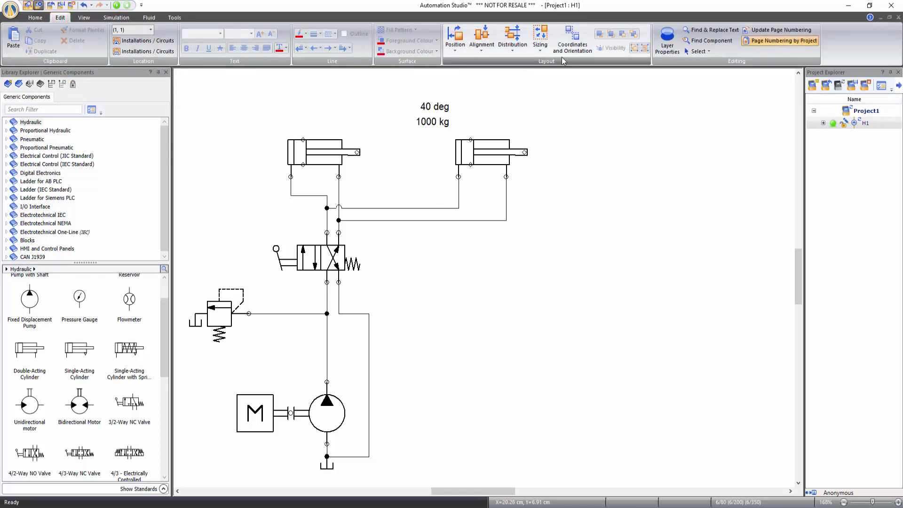
click(485, 152)
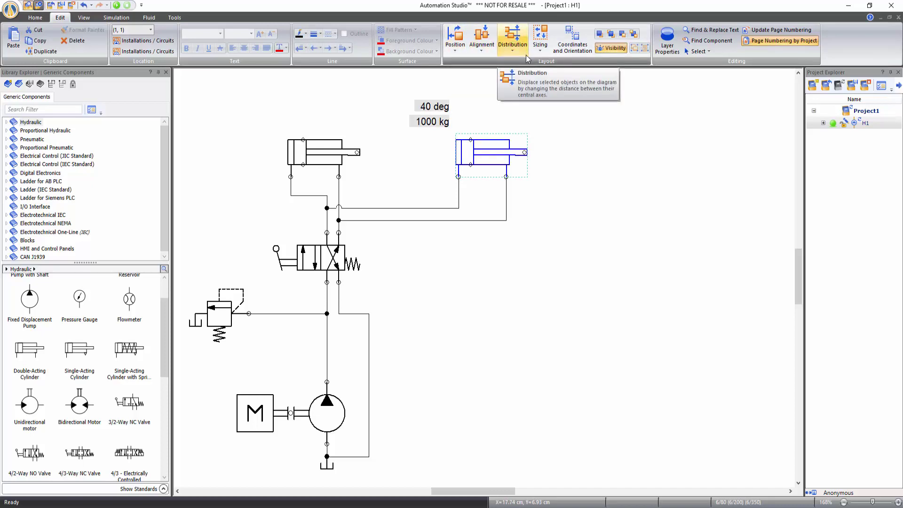
click(488, 163)
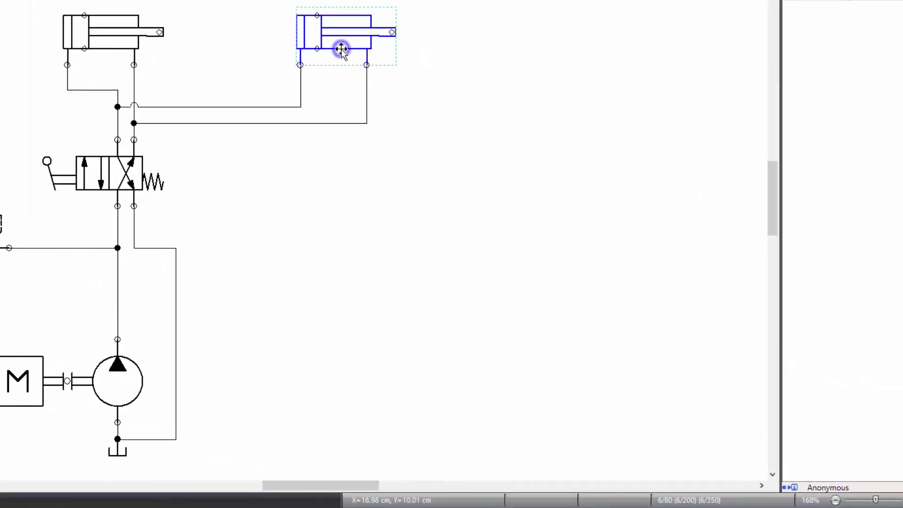
right_click(341, 49)
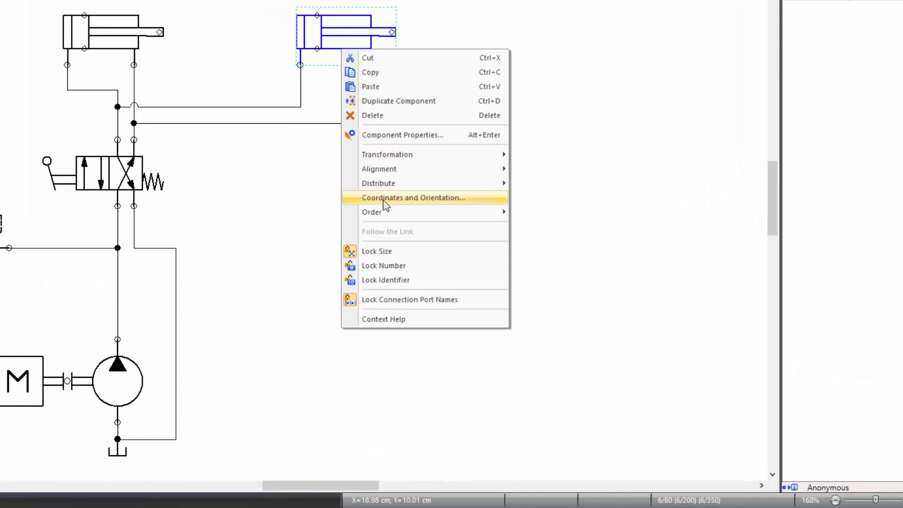
mouse_move(398, 212)
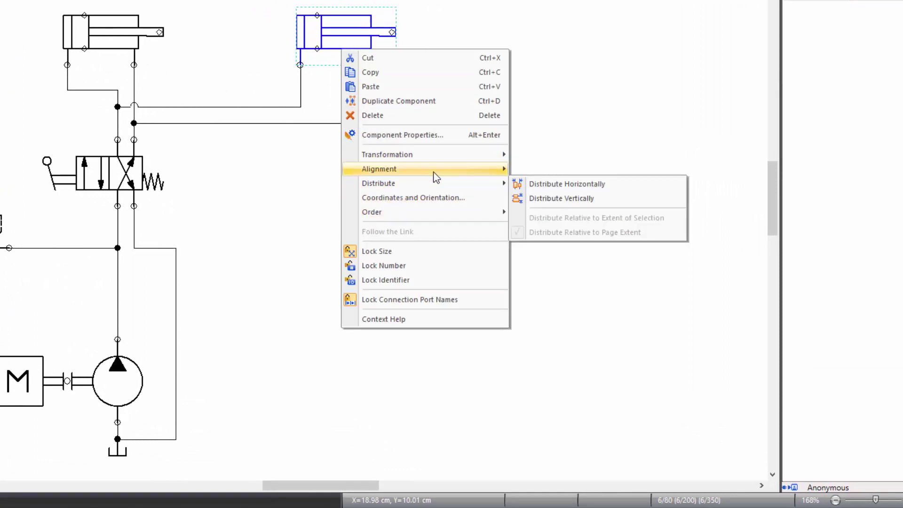
mouse_move(457, 158)
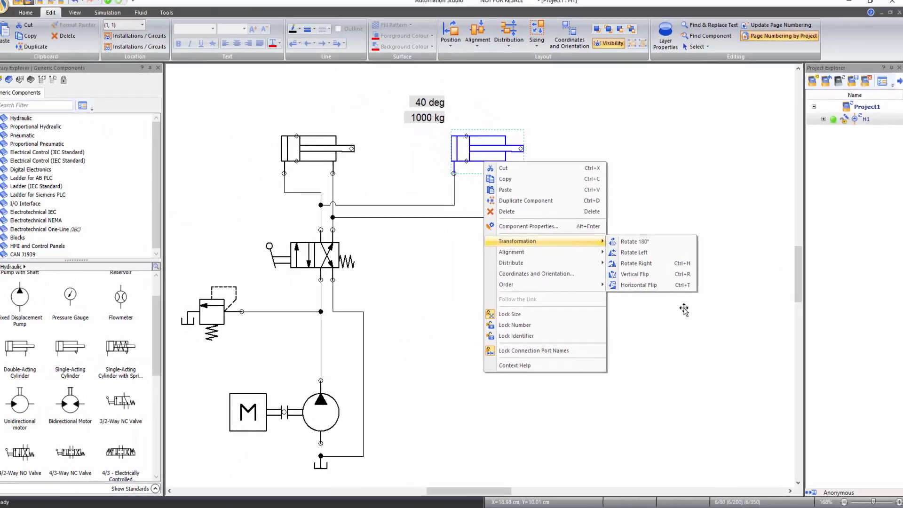
click(619, 254)
click(686, 310)
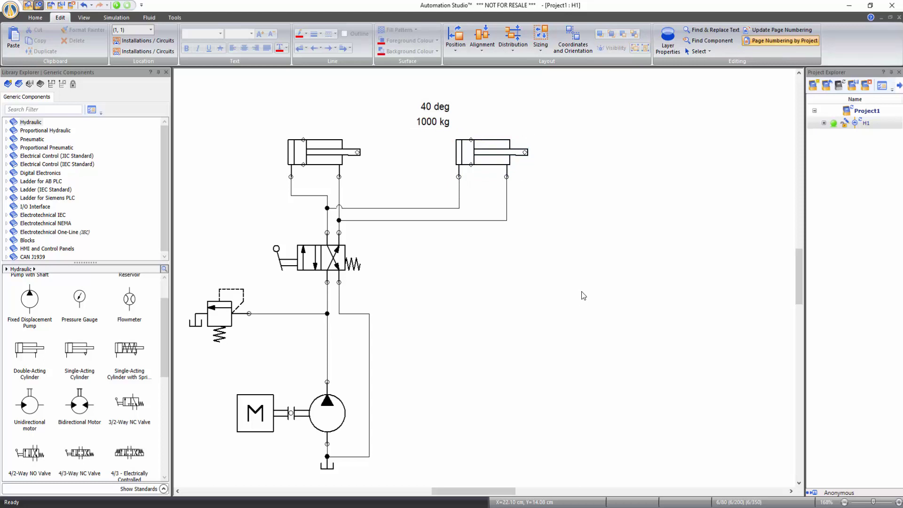
Rotate the copied cylinder freely by a small counter-clockwise angle so its rod tilts upward
click(478, 155)
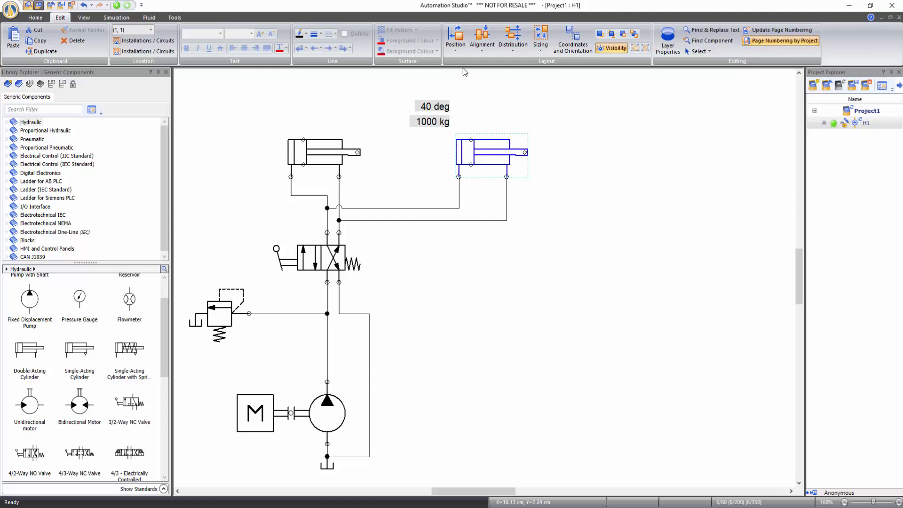
click(456, 49)
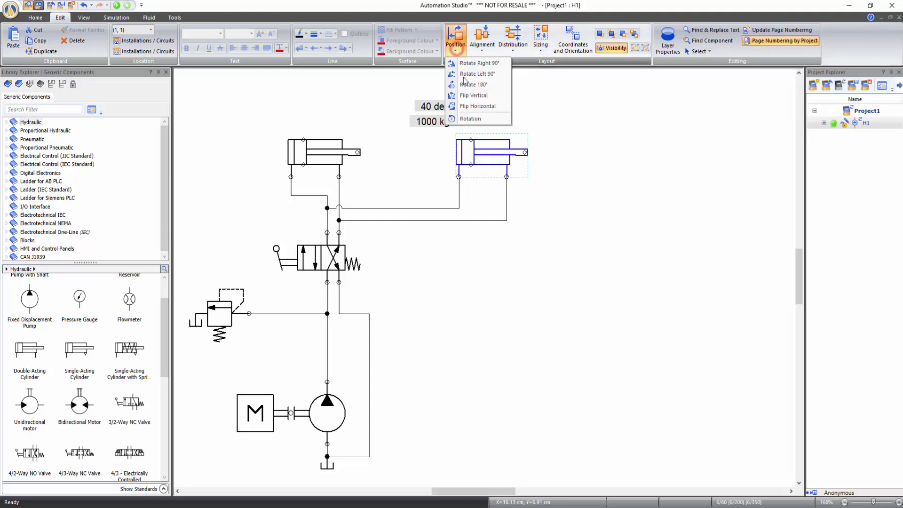
click(470, 119)
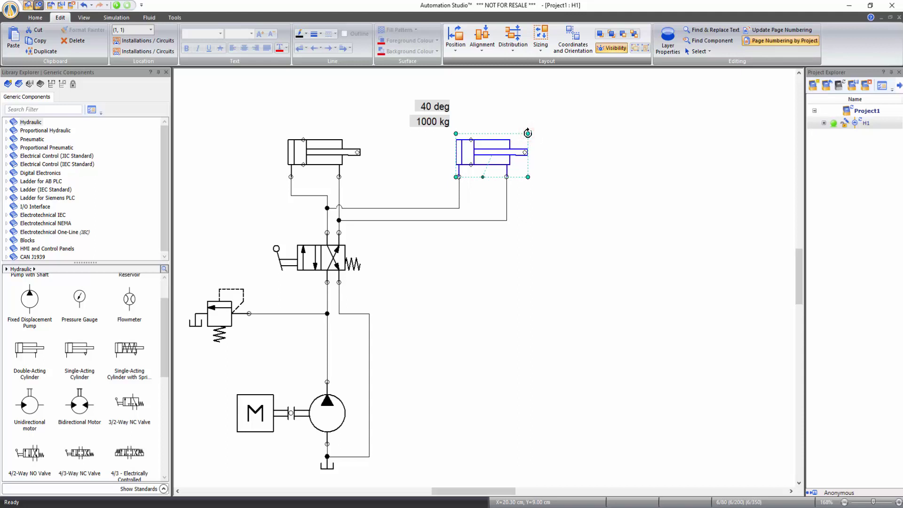
drag(528, 133, 524, 112)
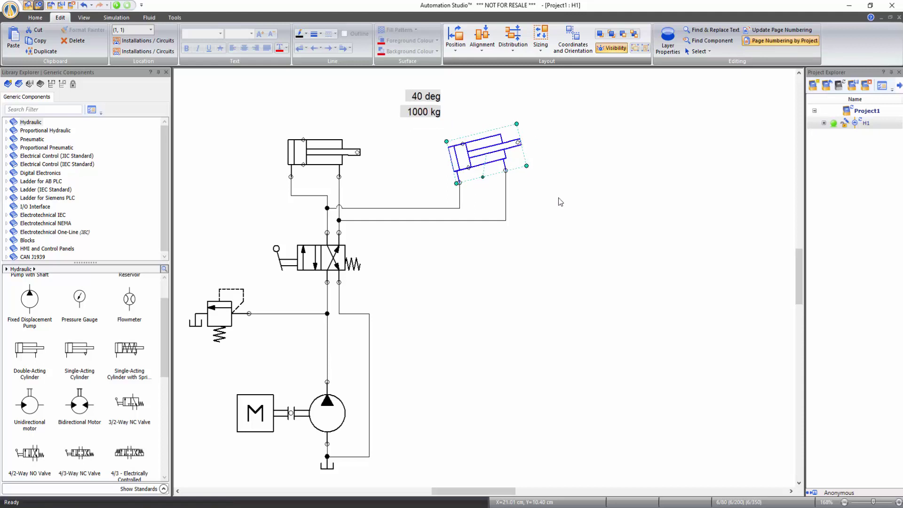
click(565, 225)
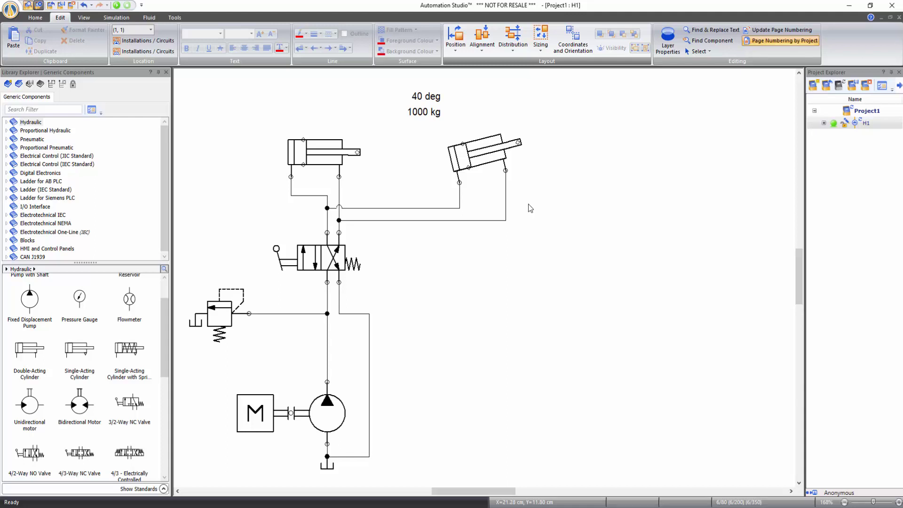
Open the context help for the tilted cylinder and read through its operation, features and data sections
click(477, 148)
right_click(478, 149)
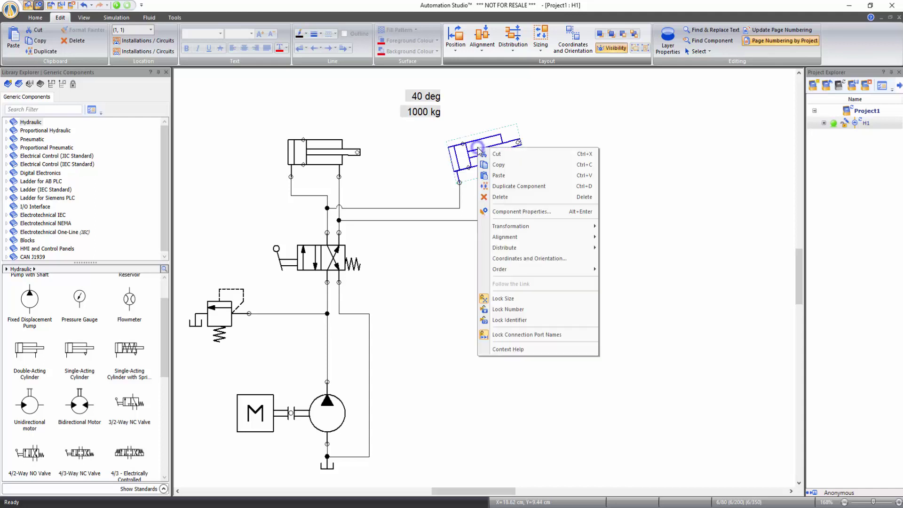
click(517, 350)
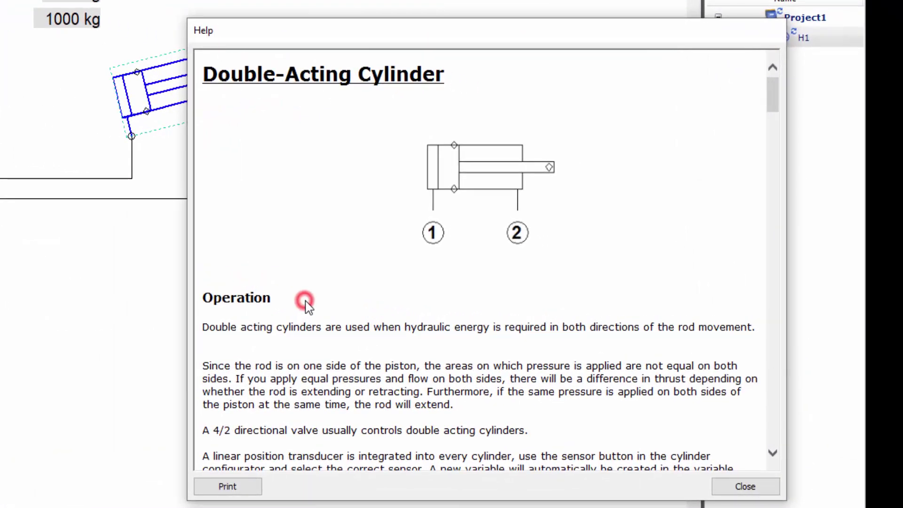
scroll(306, 301, down, 8)
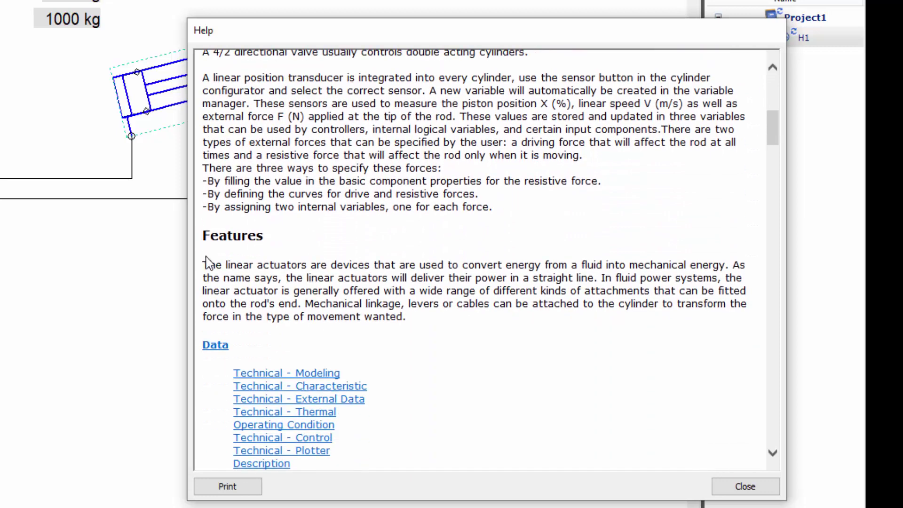
scroll(392, 349, down, 8)
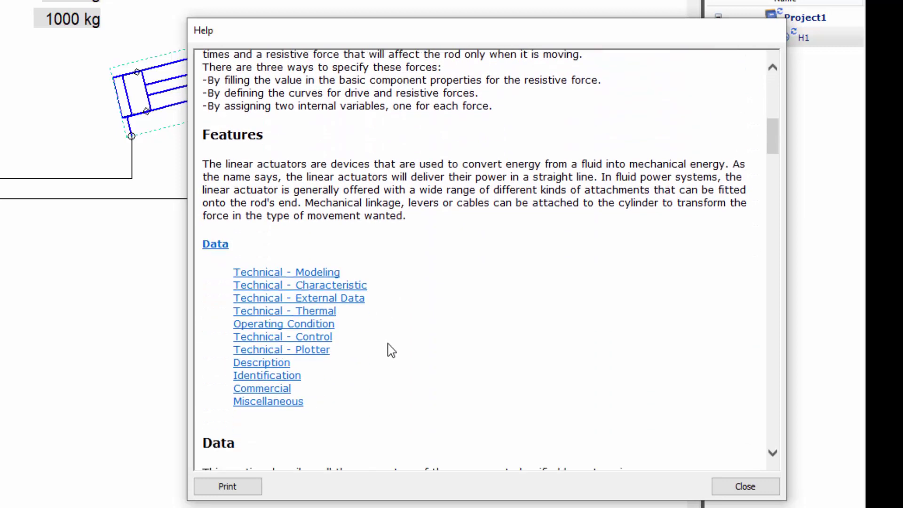
scroll(391, 350, down, 4)
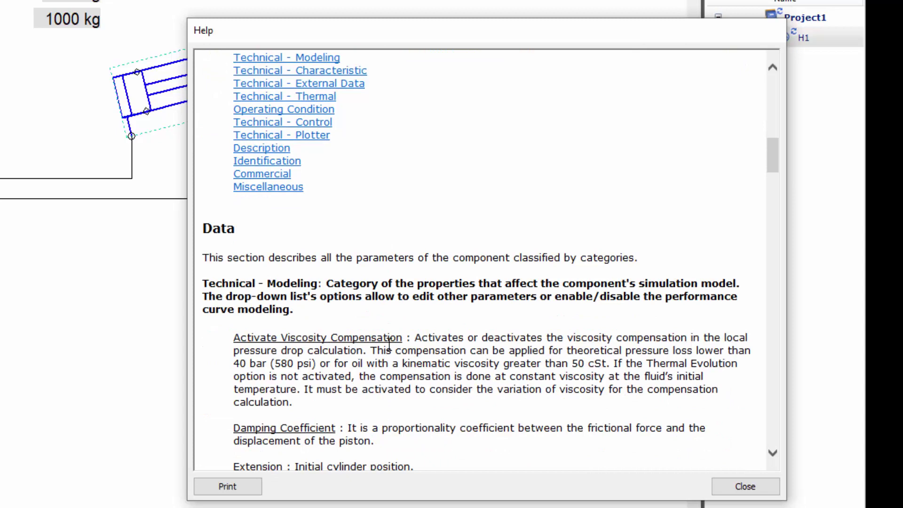
Read the cylinder help's modeling, characteristic, external data, thermal and operating condition parameters, and close the help
scroll(389, 345, down, 2)
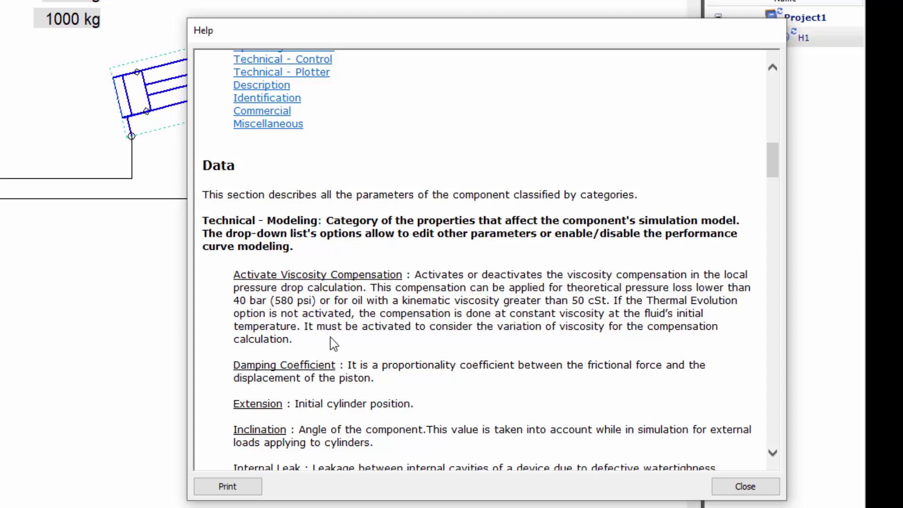
scroll(332, 353, down, 4)
scroll(332, 357, down, 10)
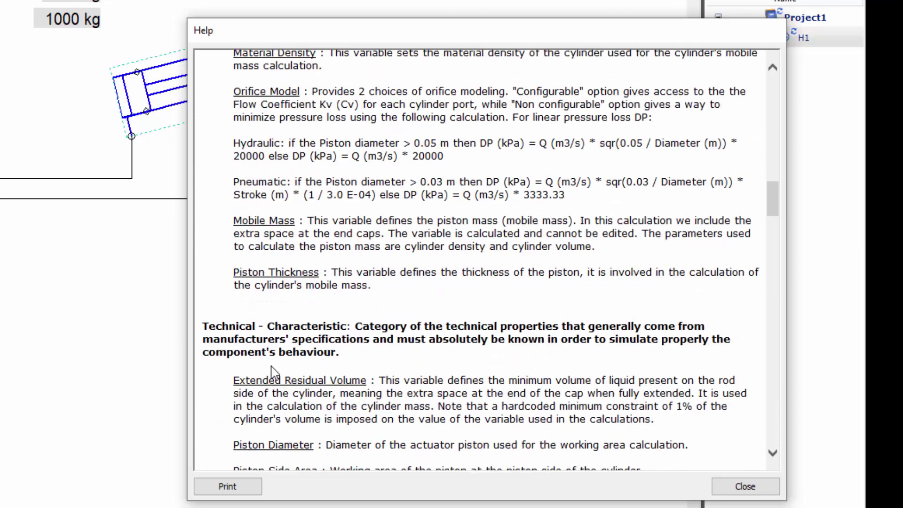
scroll(345, 379, down, 16)
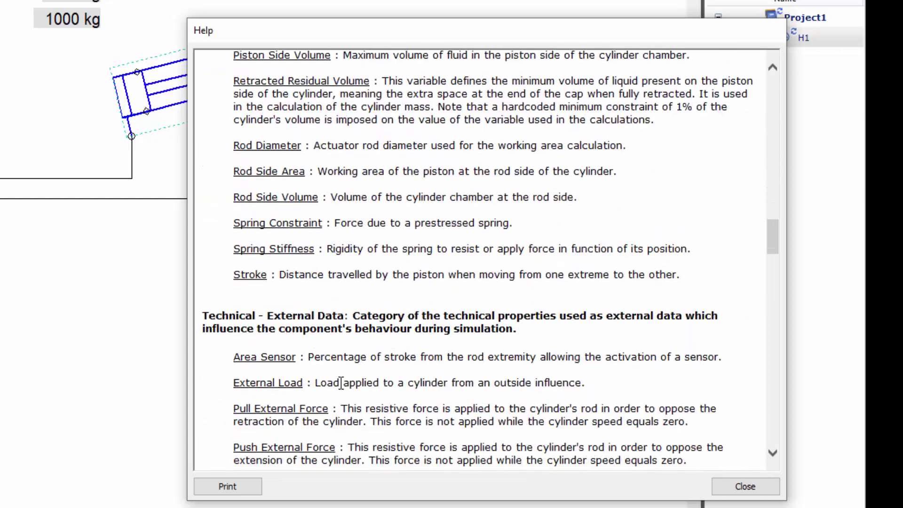
scroll(341, 382, down, 2)
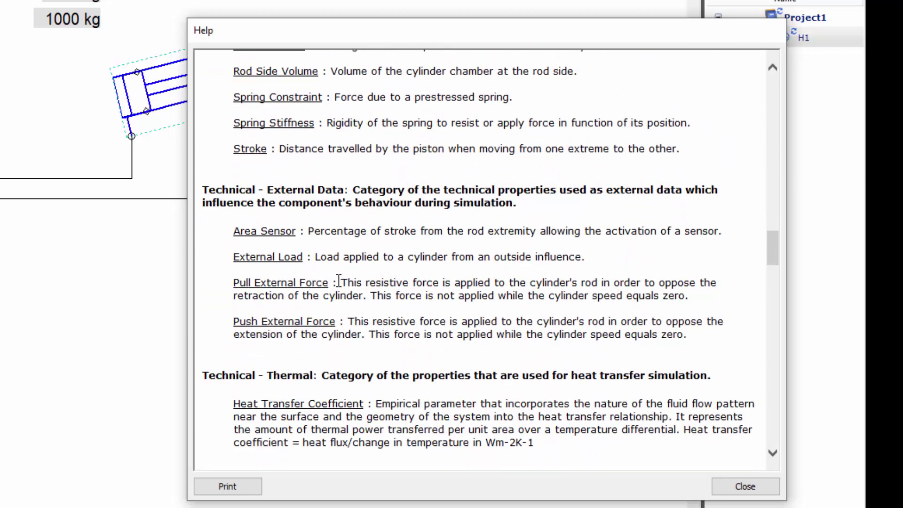
scroll(339, 323, down, 1)
scroll(339, 323, down, 7)
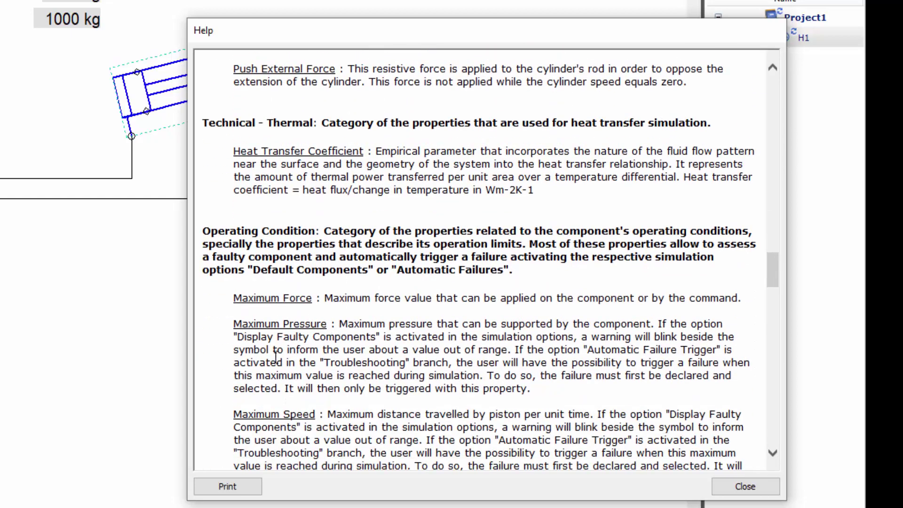
scroll(360, 365, down, 6)
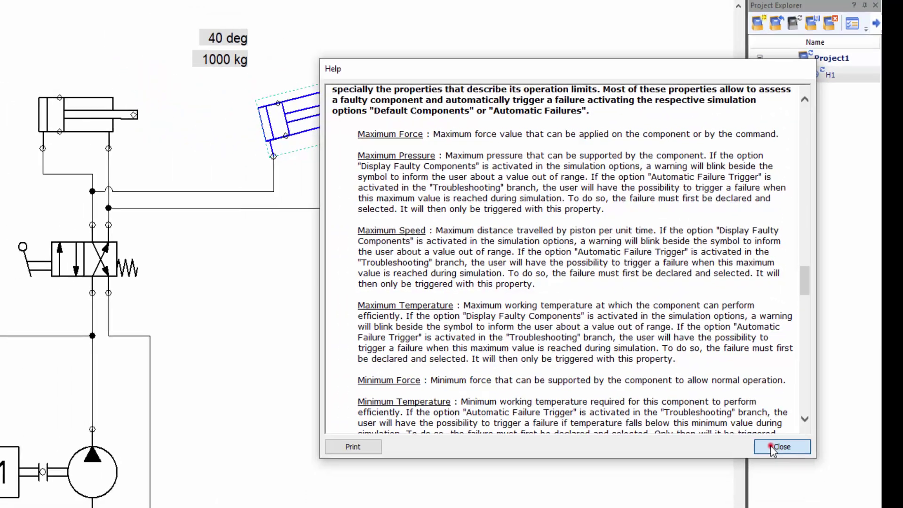
click(728, 488)
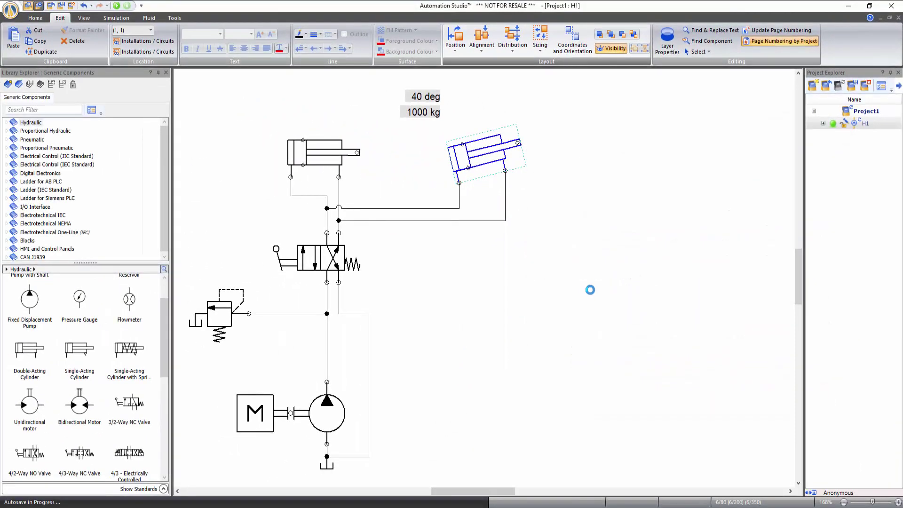
click(585, 282)
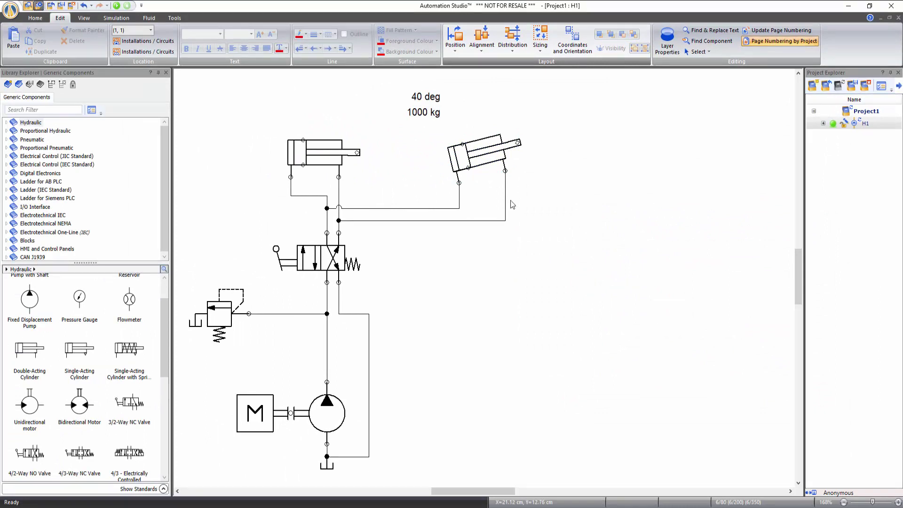
click(479, 160)
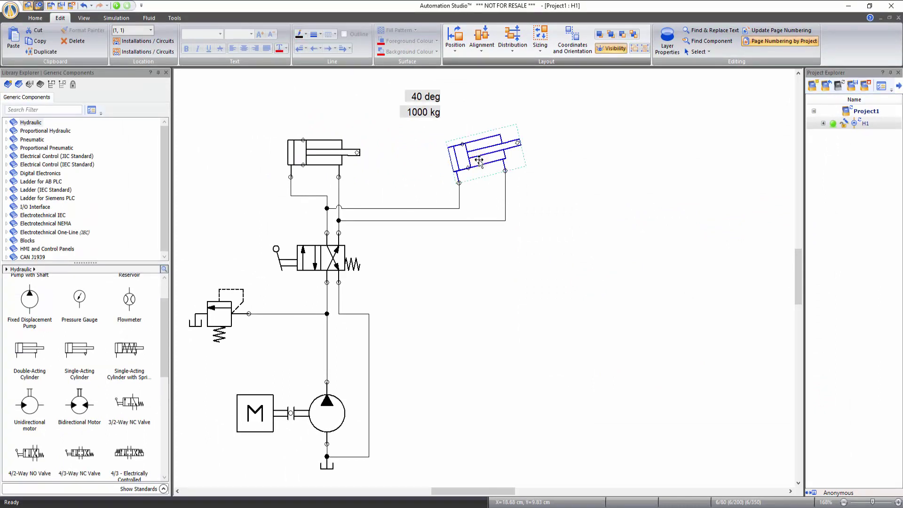
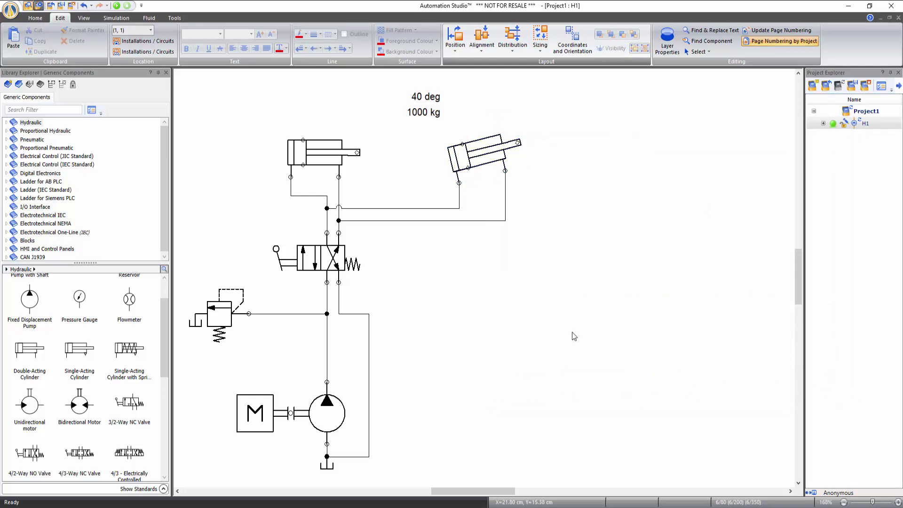
Add a pressure gauge connected to the relief valve line and insert a flowmeter in the line between the pump and the valve
click(86, 298)
mouse_move(90, 301)
mouse_down()
mouse_move(214, 295)
mouse_move(247, 276)
mouse_move(253, 254)
mouse_up()
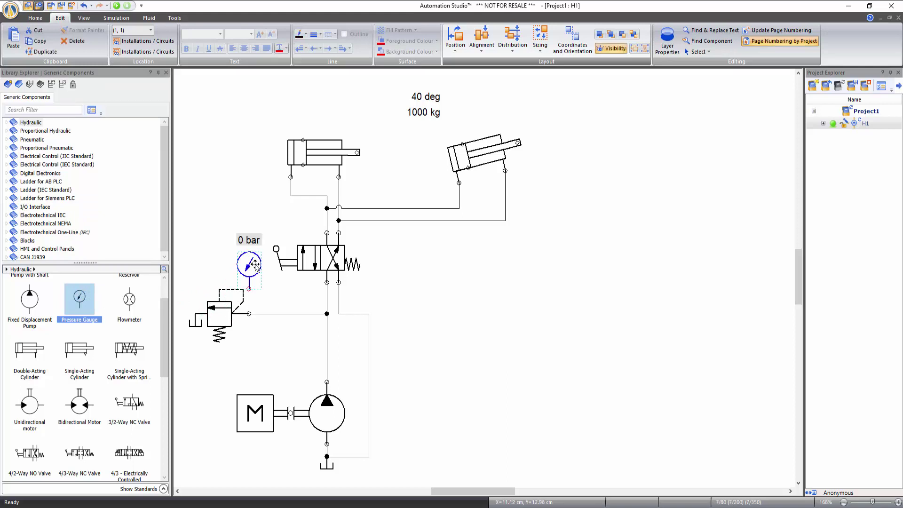
drag(249, 288, 250, 314)
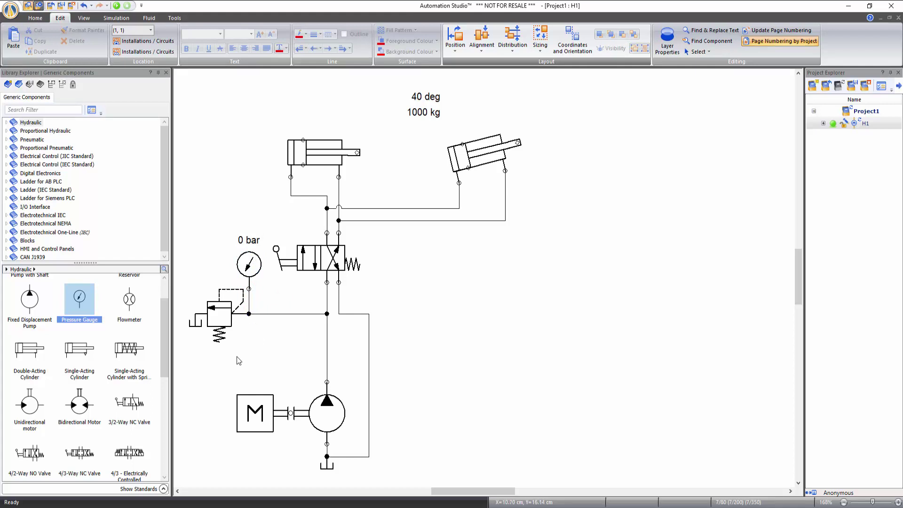
drag(131, 313, 331, 325)
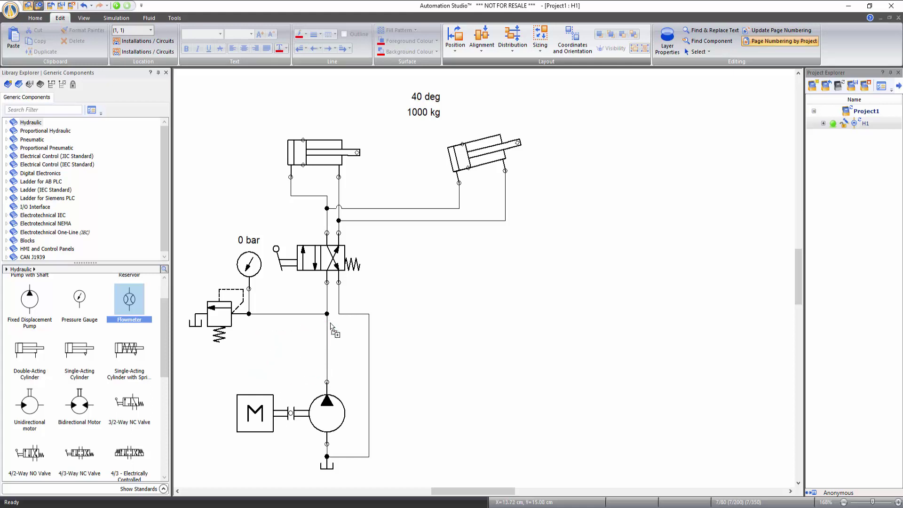
click(424, 365)
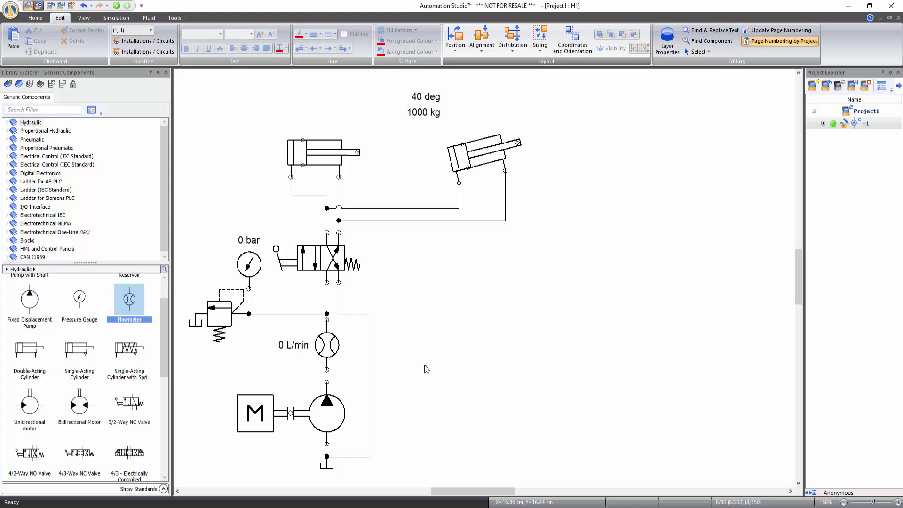
Run the normal simulation and switch the directional valve's lever both ways to extend and retract the two cylinders
click(115, 19)
click(18, 45)
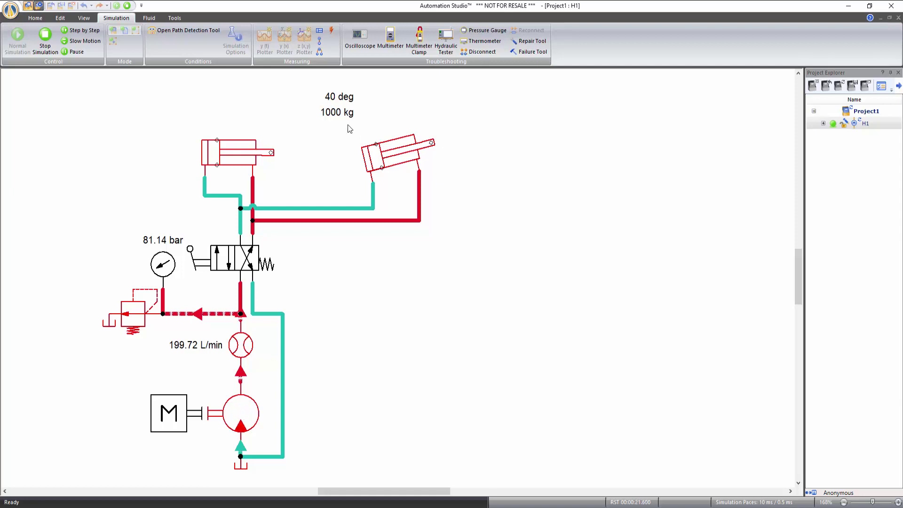
click(203, 262)
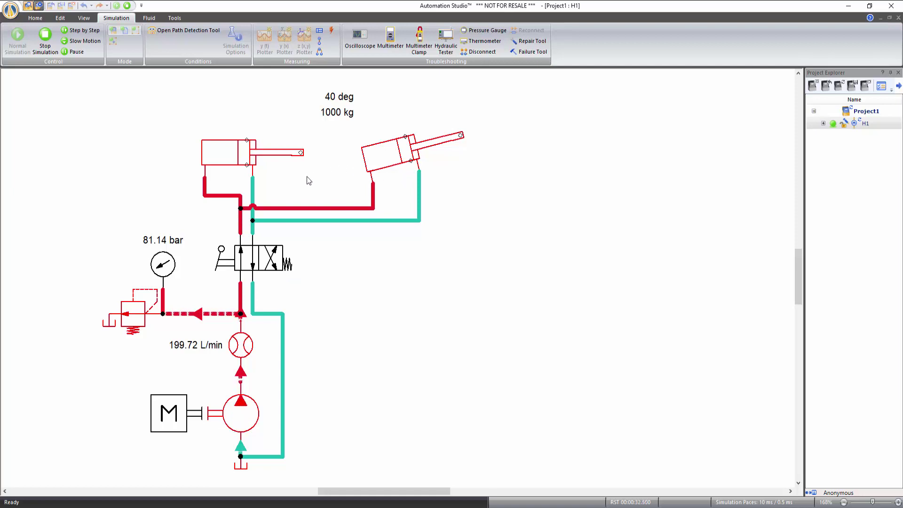
click(225, 262)
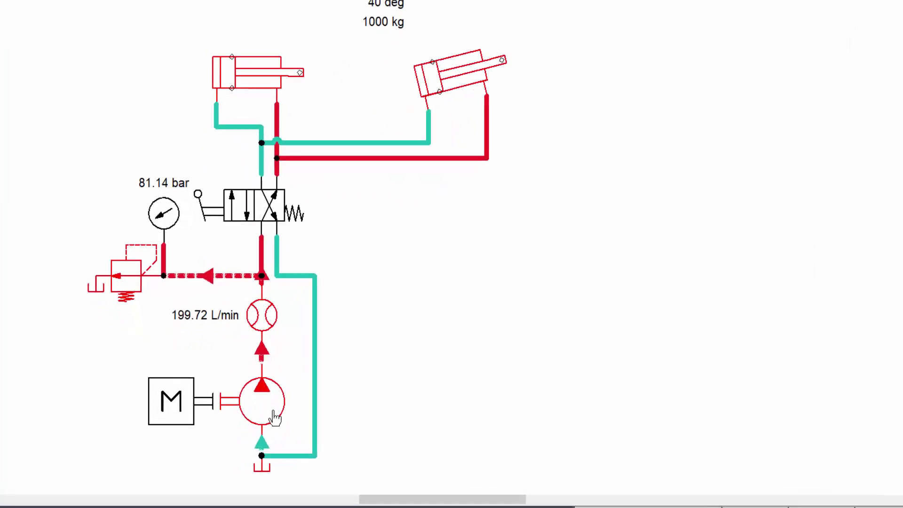
Set the pump's displacement to 50 cm³/rev while the simulation runs
double_click(274, 418)
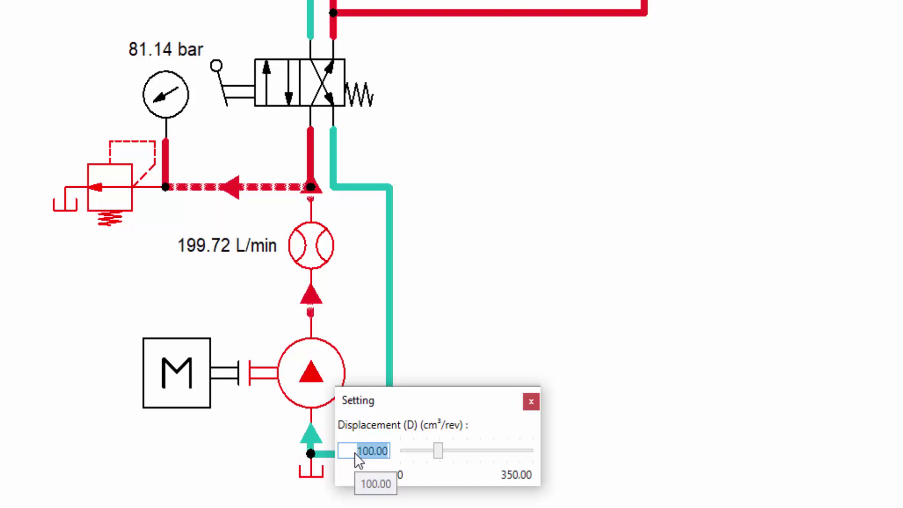
text(50)
click(441, 450)
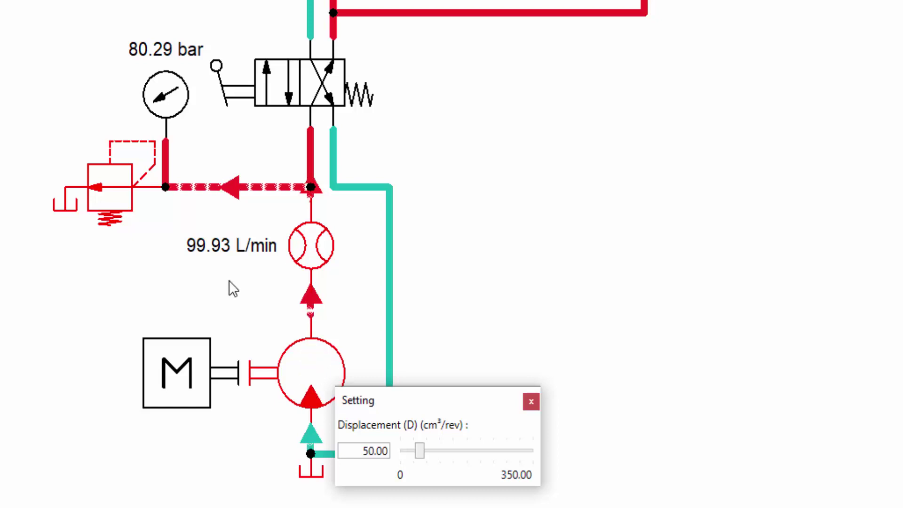
Raise the relief valve's cracking pressure to 115.76 bar during simulation and restore it to 80 bar
click(108, 195)
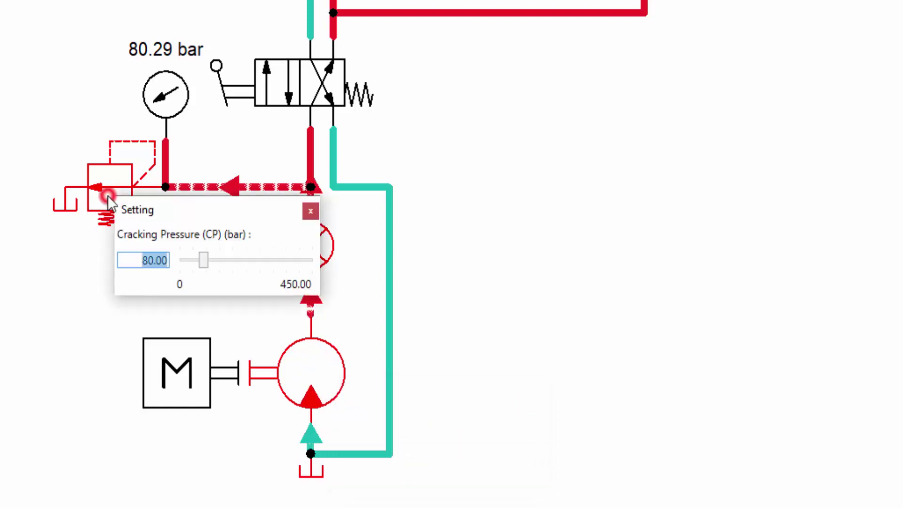
mouse_move(204, 262)
mouse_down()
mouse_move(241, 256)
mouse_move(214, 263)
mouse_up()
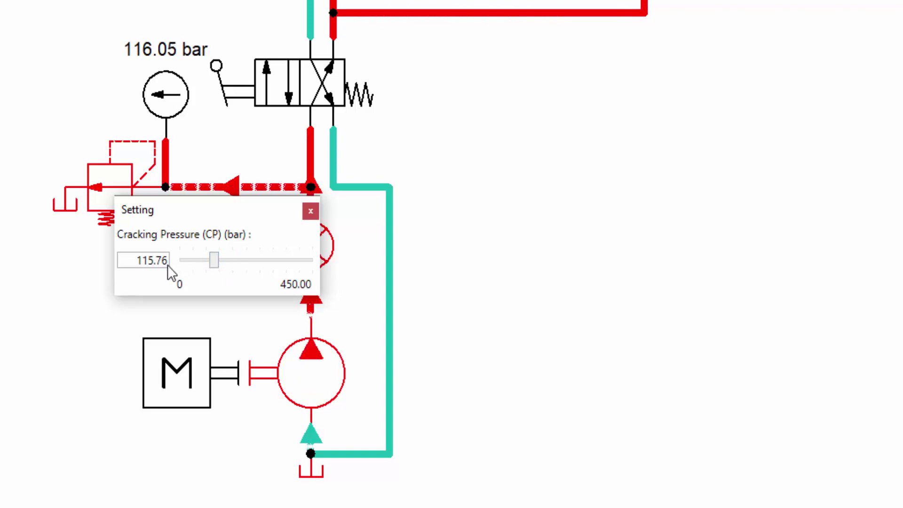
double_click(146, 261)
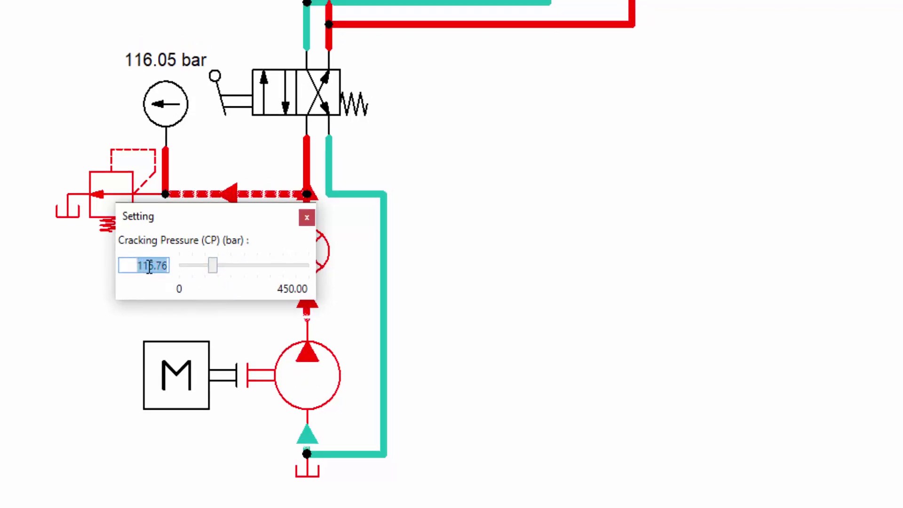
text(80)
key(Return)
click(207, 268)
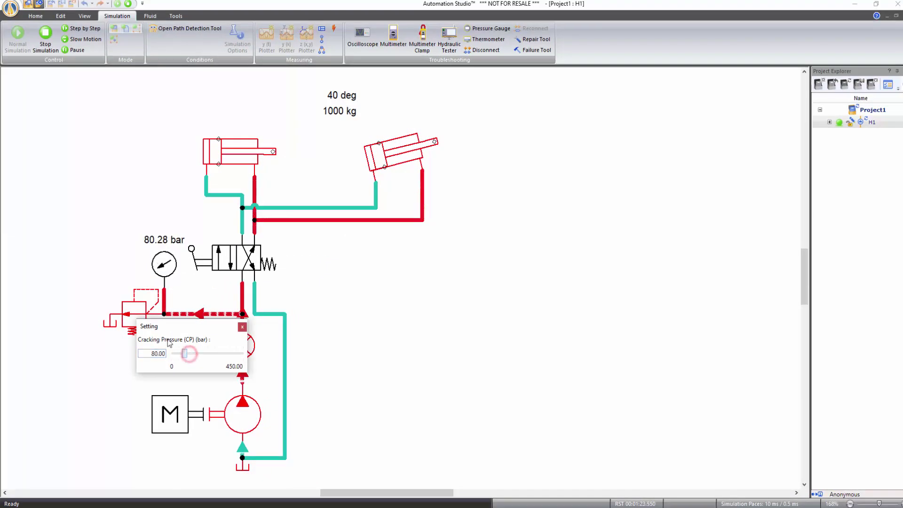
Stop the simulation and delete the tilted second cylinder together with its two connecting lines
click(46, 45)
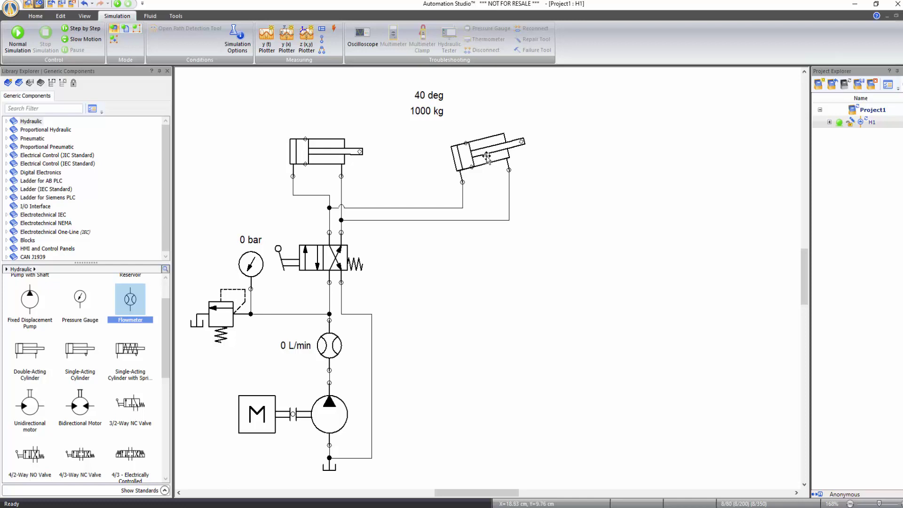
drag(487, 156, 574, 172)
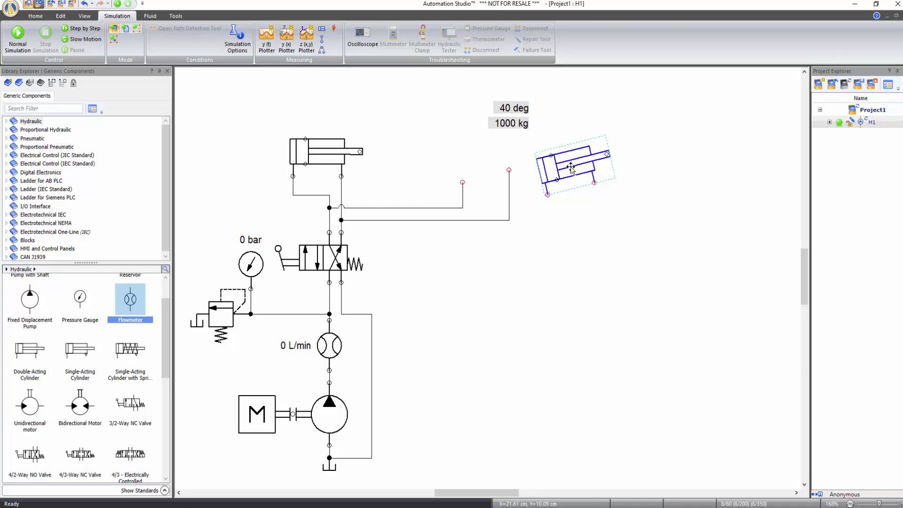
key(Delete)
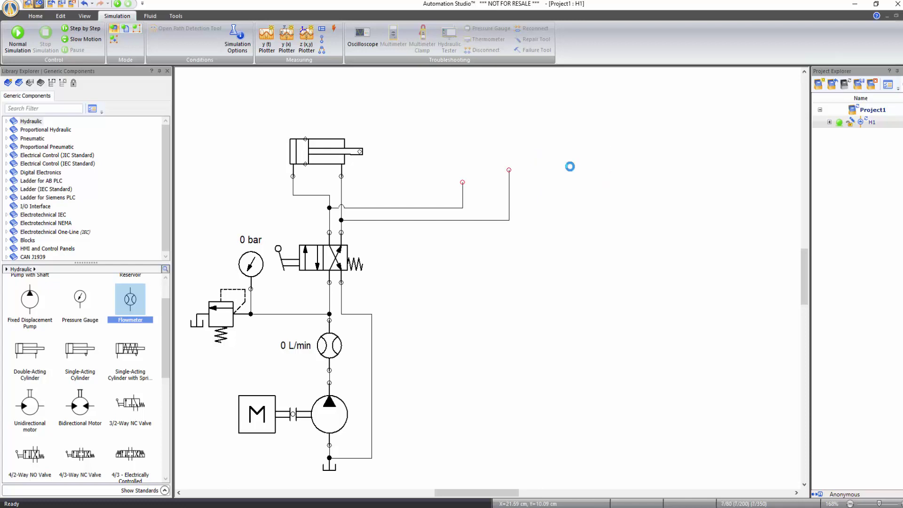
right_click(426, 208)
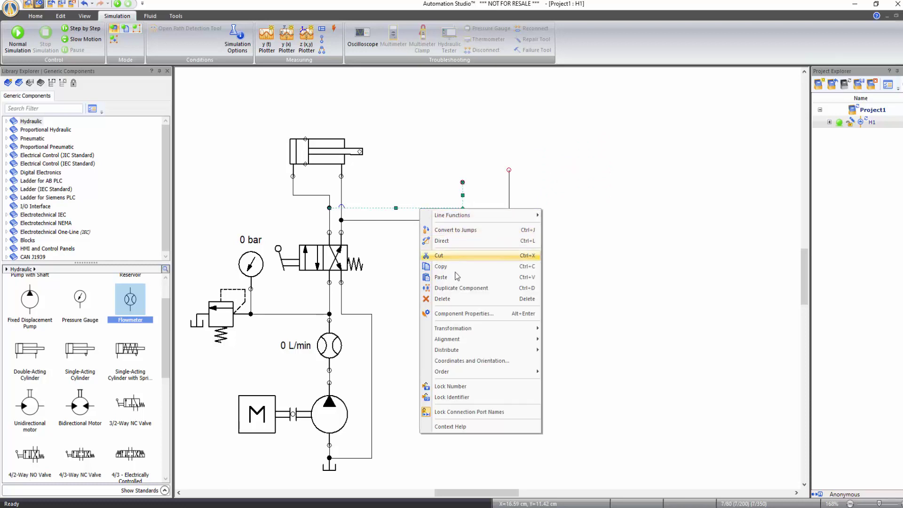
click(449, 300)
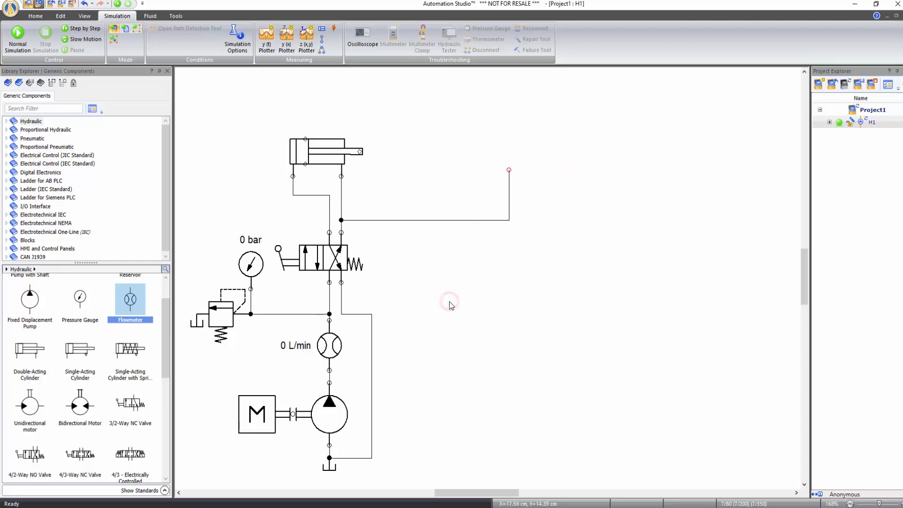
click(444, 221)
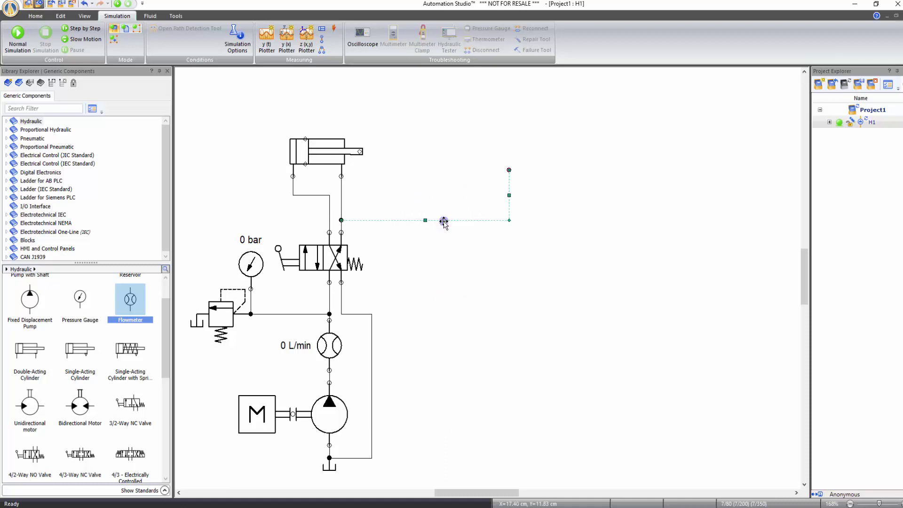
right_click(444, 221)
click(470, 311)
In the directional valve's technical specifications, replace the manual lever command with the Solenoid, DC/AC command
double_click(320, 260)
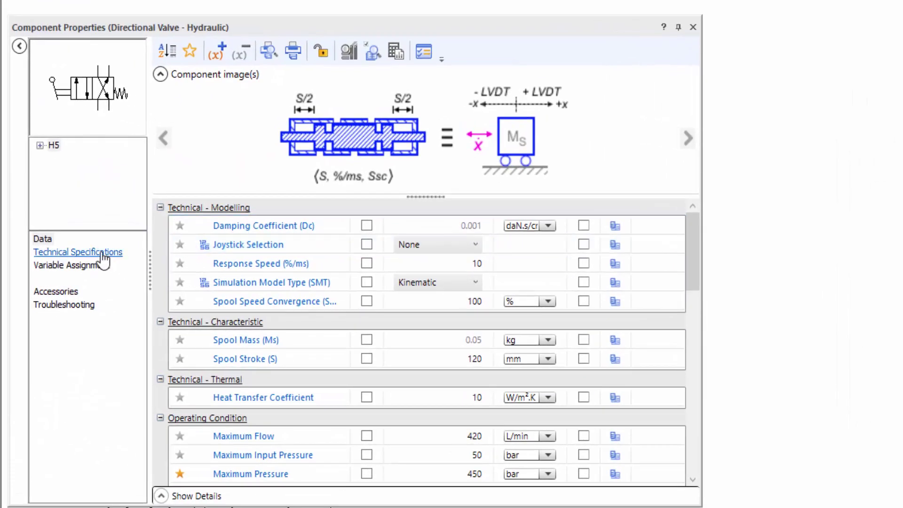
click(102, 254)
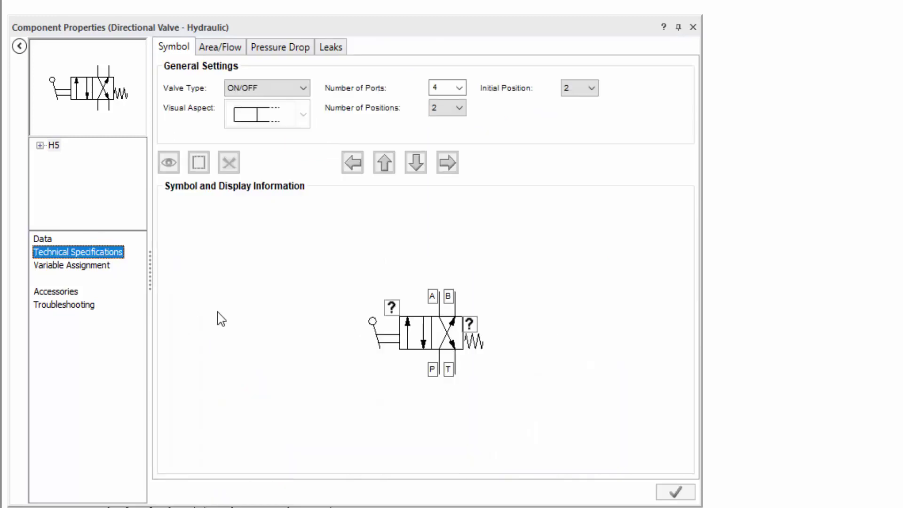
click(378, 339)
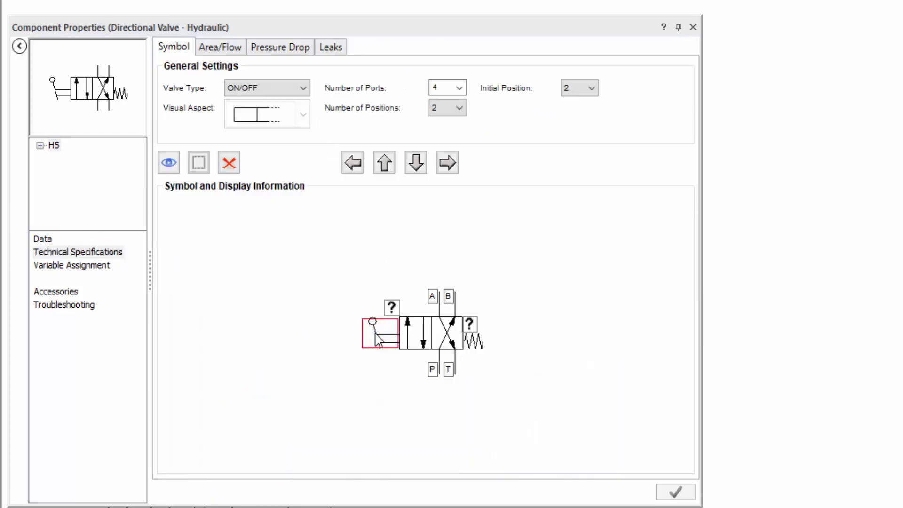
double_click(378, 339)
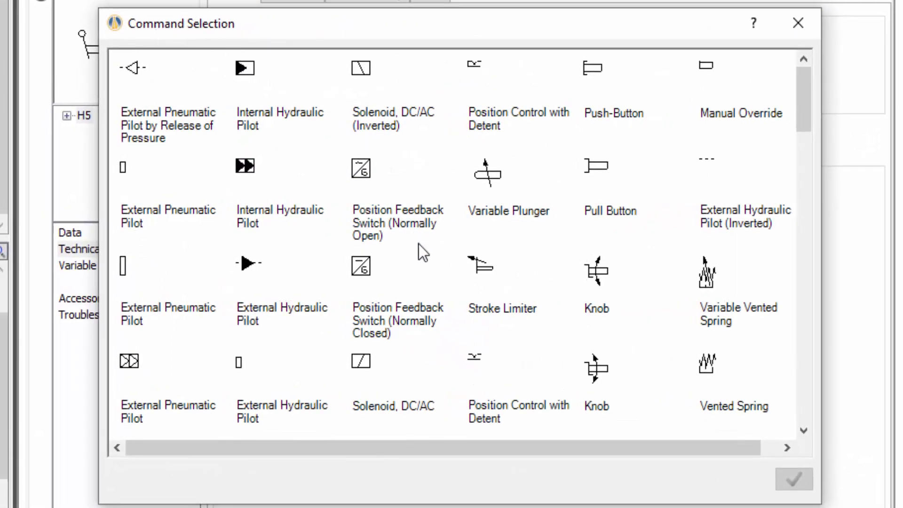
click(360, 362)
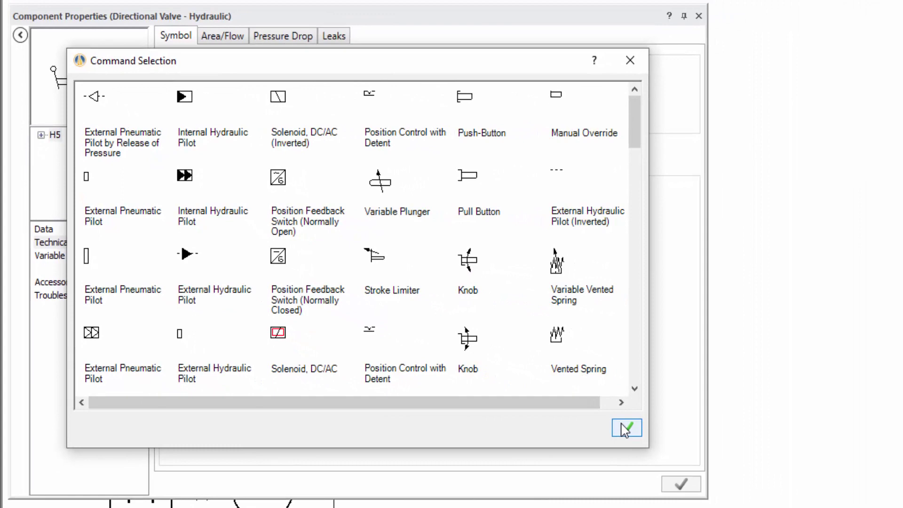
click(626, 428)
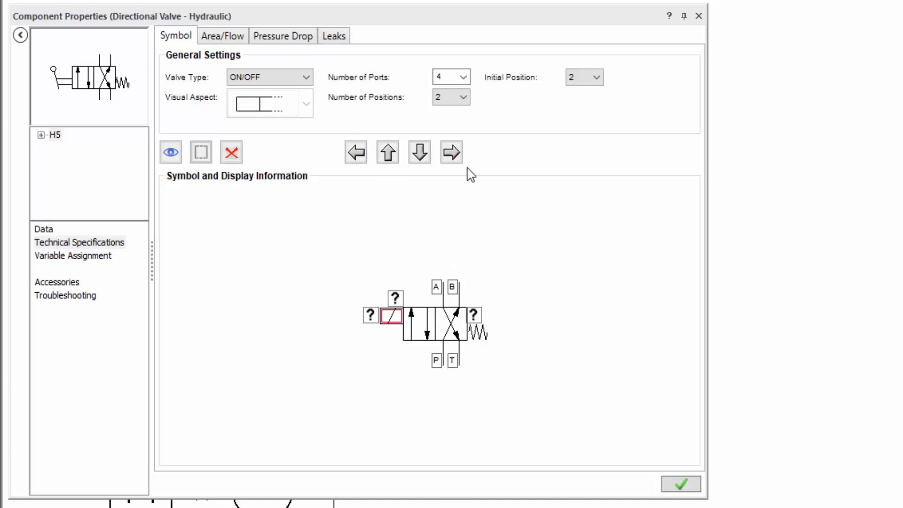
Move the solenoid command symbol down to the lower edge of the valve body and apply the valve's technical specifications
click(419, 153)
click(422, 156)
click(422, 155)
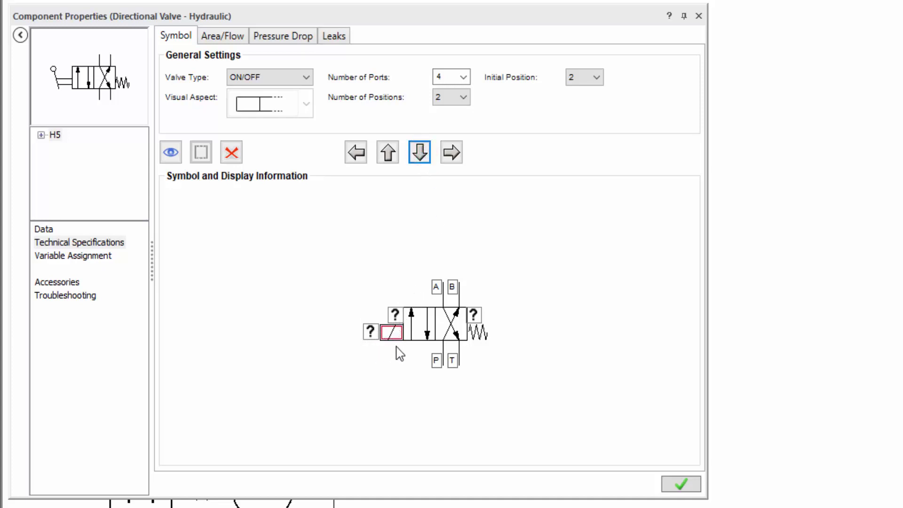
click(679, 485)
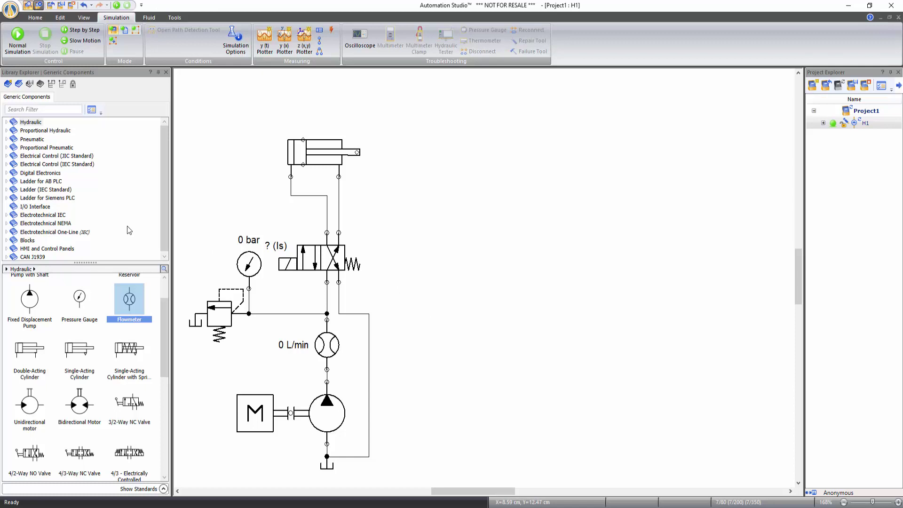
From the Electrical Control (IEC Standard) library, place a 24-volt power supply beside the hydraulic circuit and a Common (0 Volts) below it
click(84, 164)
drag(33, 303, 484, 221)
drag(126, 351, 490, 365)
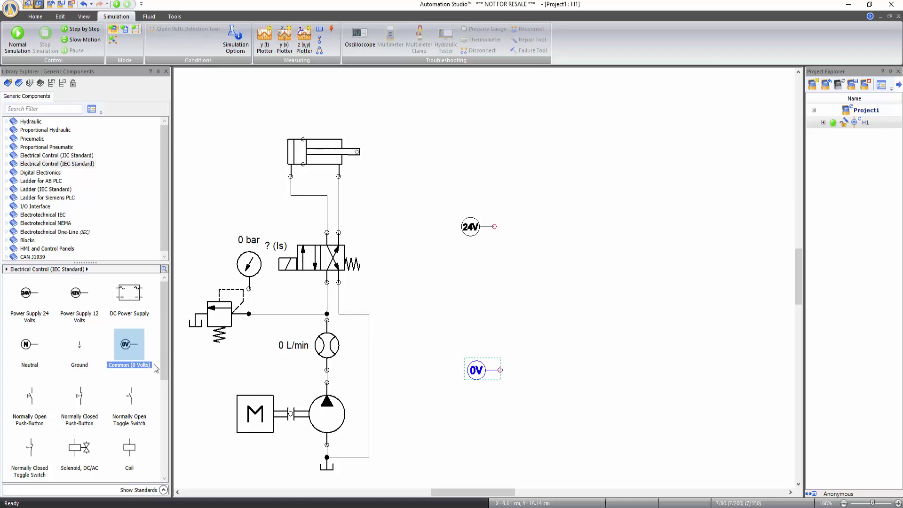
Add a normally open push-button with alias PB1 and, further to its lower right, a Solenoid, DC/AC with alias A+
drag(29, 399, 556, 246)
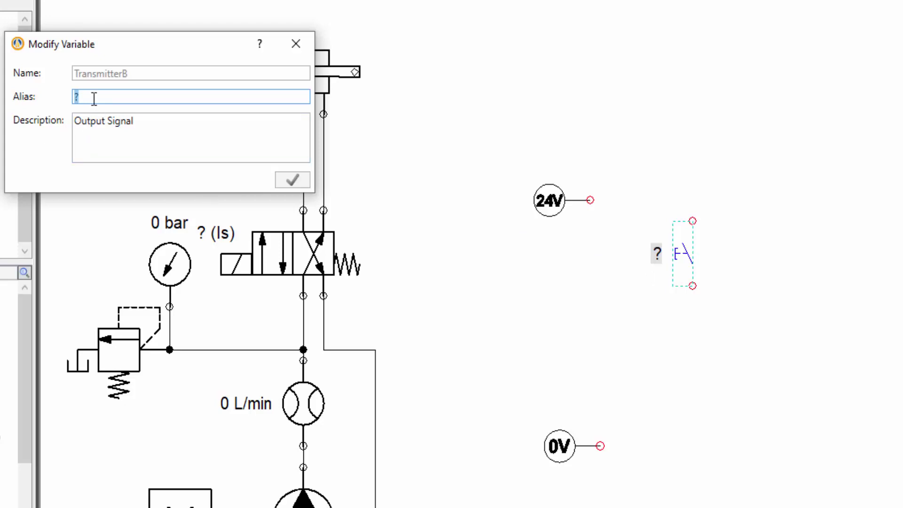
text(PB1)
click(293, 179)
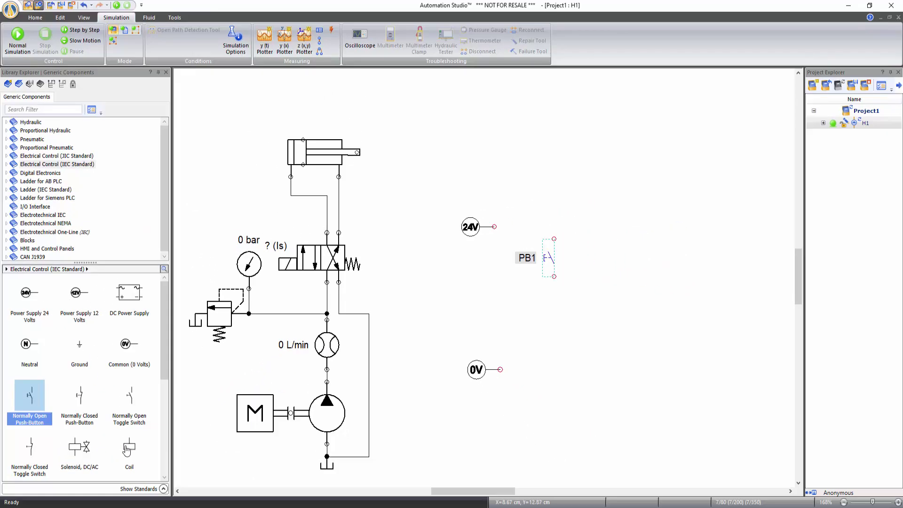
drag(78, 449, 649, 327)
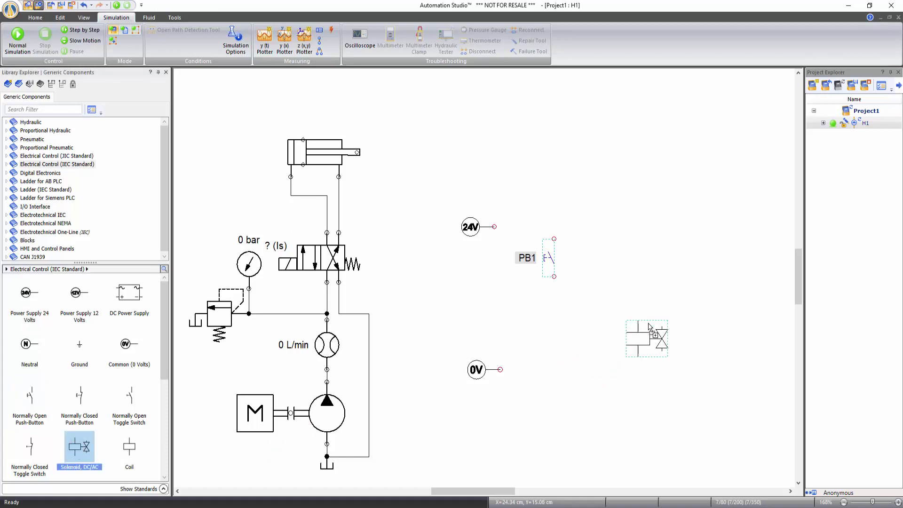
text(A+)
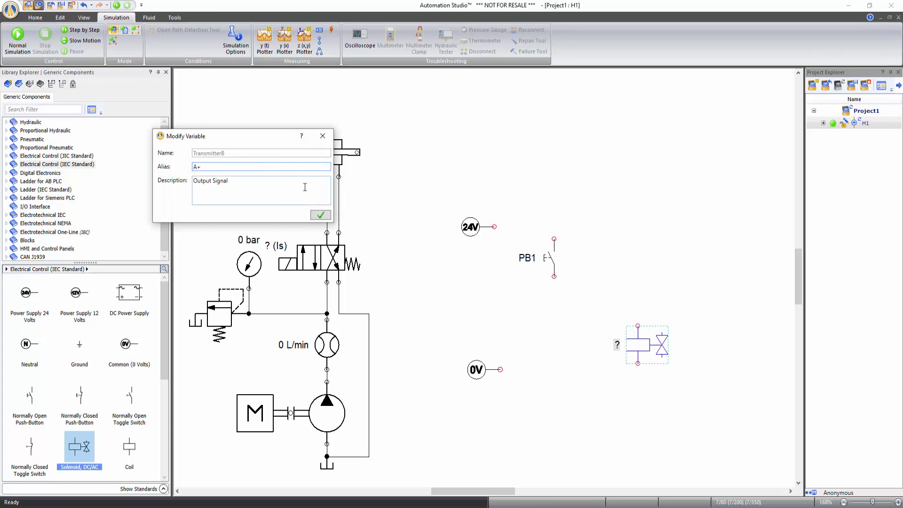
click(320, 215)
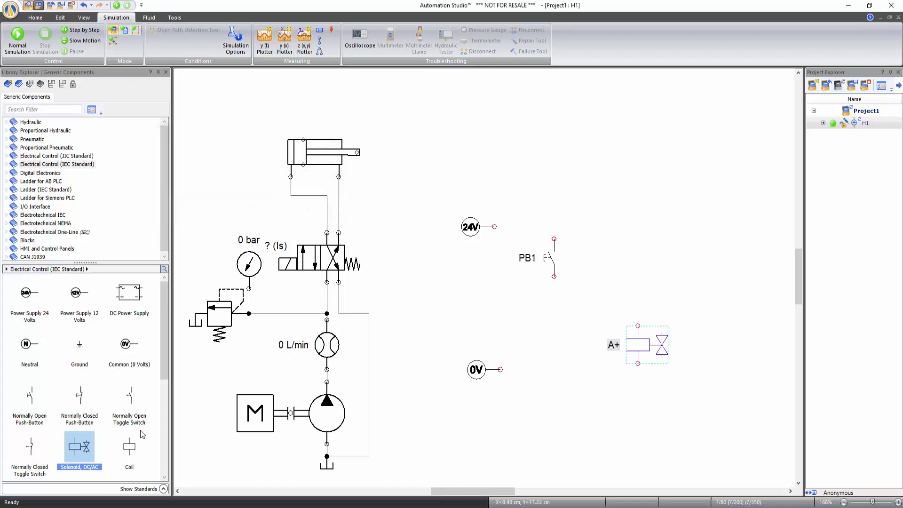
Add a coil with alias C1 below PB1 and a normally open contact without an alias above solenoid A+
drag(129, 447, 561, 320)
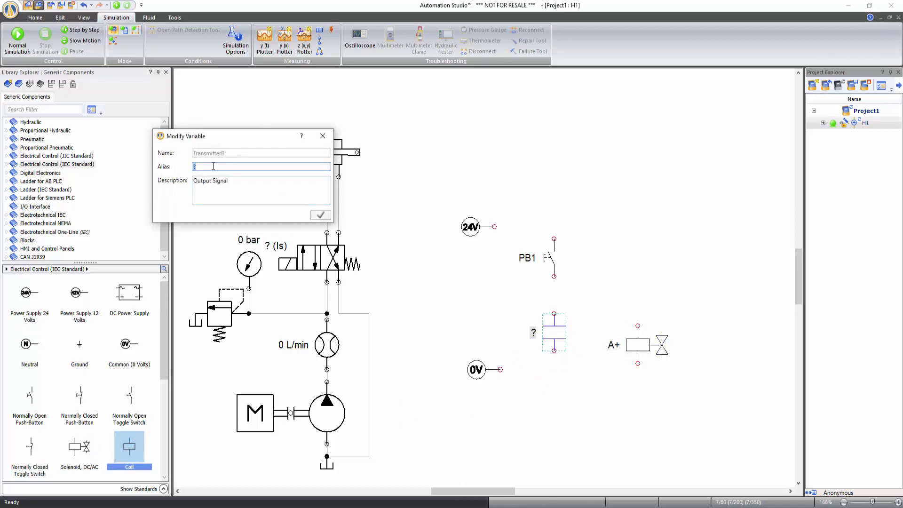
text(C1)
click(315, 213)
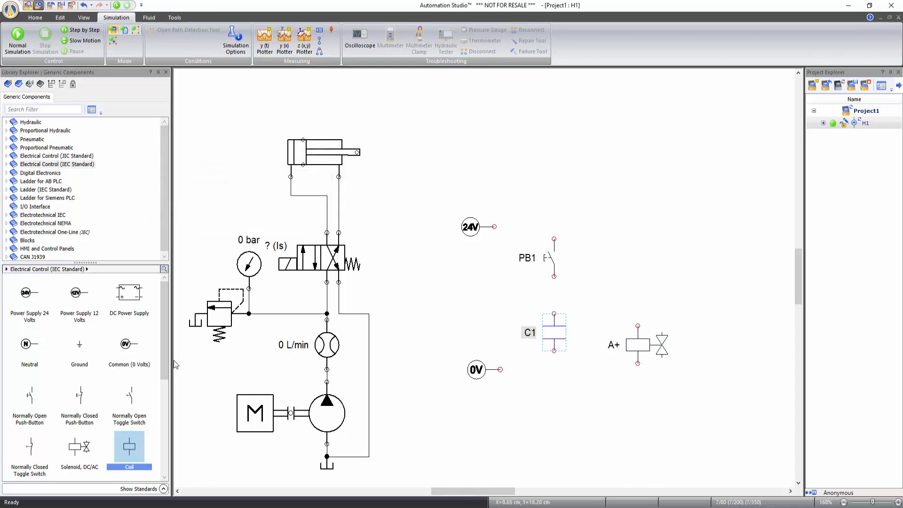
drag(162, 366, 168, 422)
drag(29, 432, 641, 244)
key(Escape)
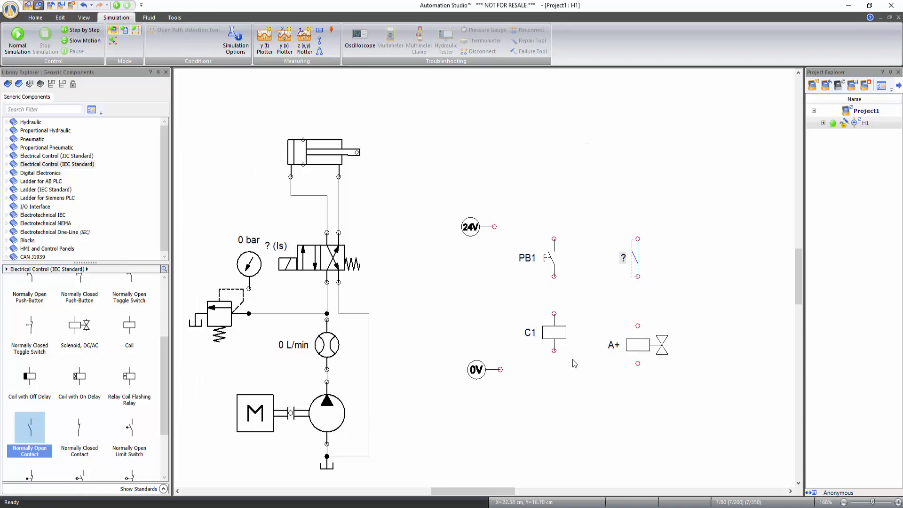
Wire the 24V supply to push-button PB1 and PB1 to coil C1
click(495, 227)
click(555, 238)
click(557, 281)
click(555, 313)
Connect the lower terminals of coil C1 and solenoid A+ to the 0V common
click(555, 351)
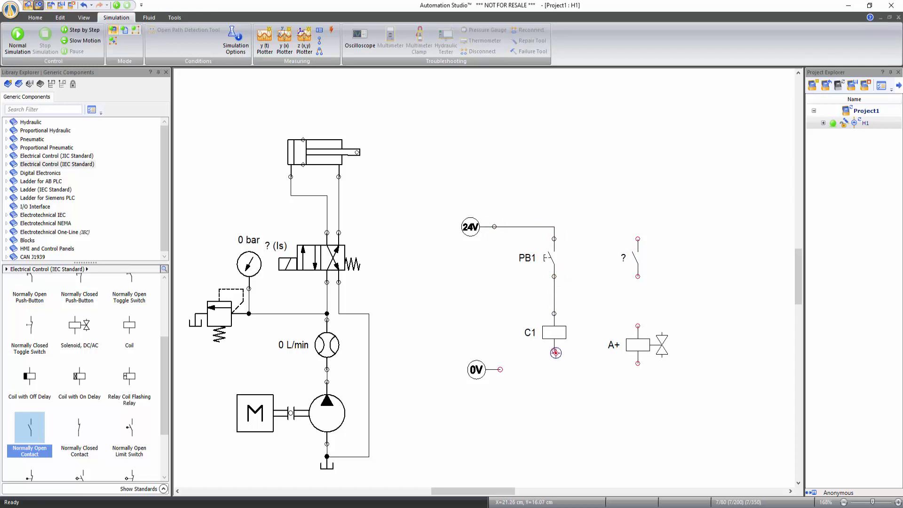
click(500, 369)
click(639, 364)
click(554, 369)
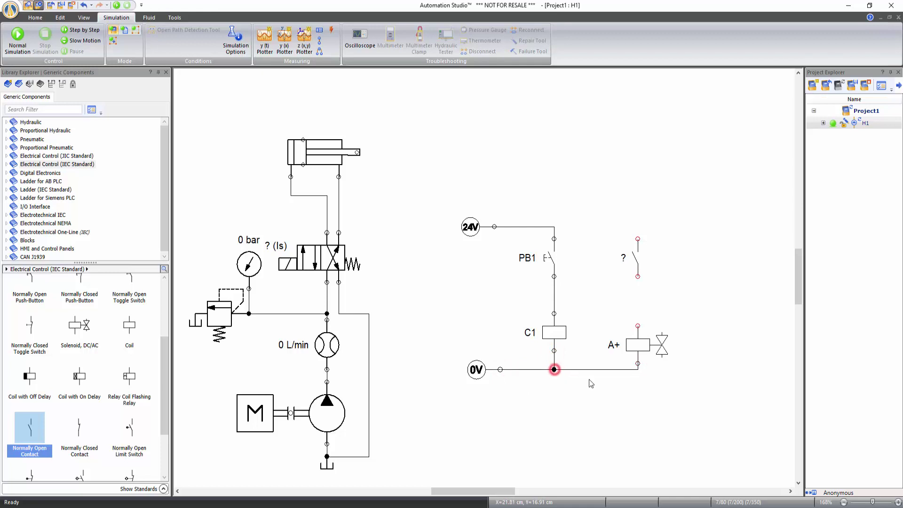
Wire solenoid A+ in series with the normally open contact and join the contact to the 24V line above PB1
click(638, 325)
click(638, 276)
click(639, 238)
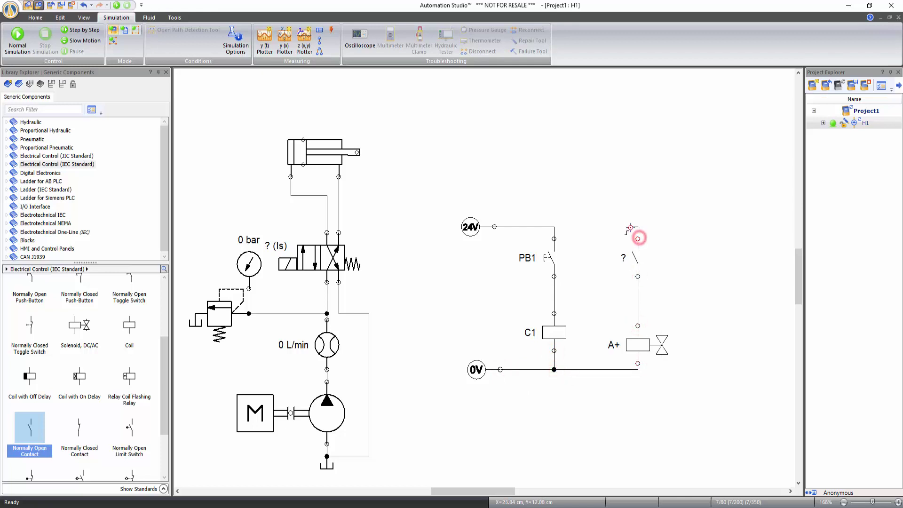
click(554, 227)
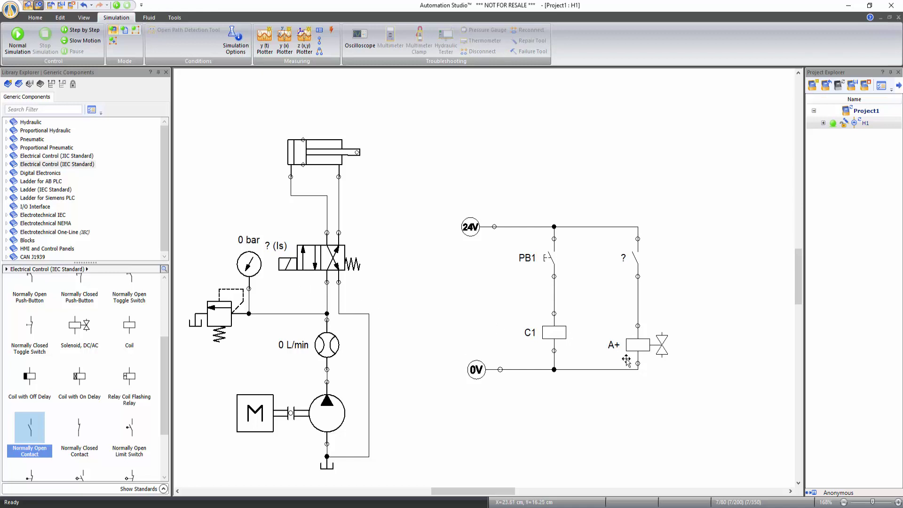
In the directional valve's variable assignment, filter for A+, associate the valve solenoid with that variable and review the association
double_click(313, 259)
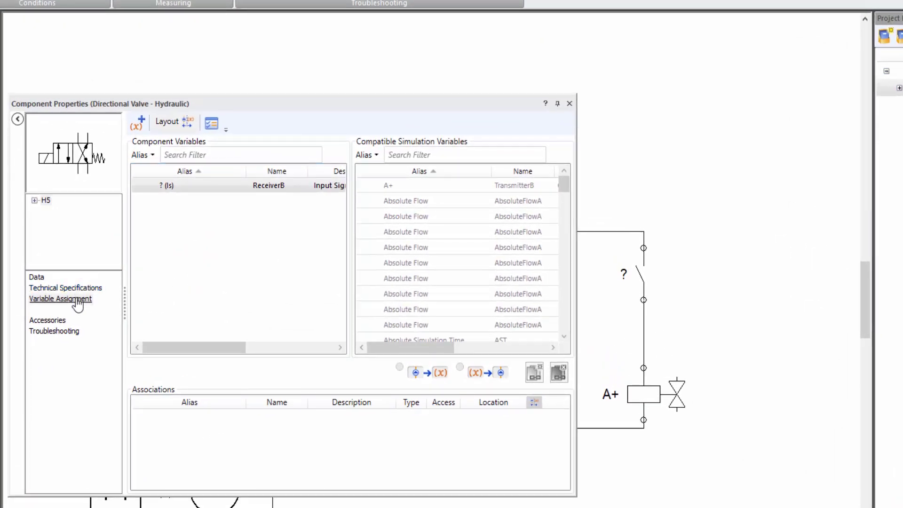
click(78, 303)
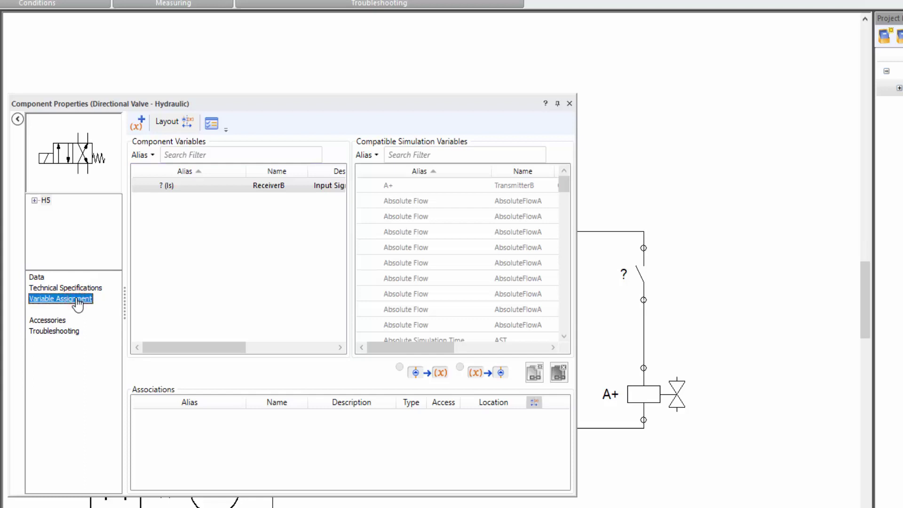
click(45, 160)
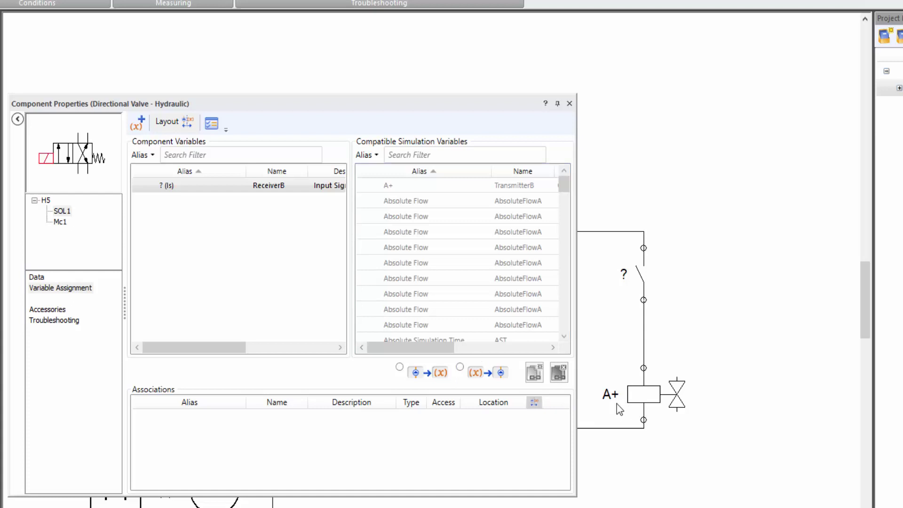
click(422, 156)
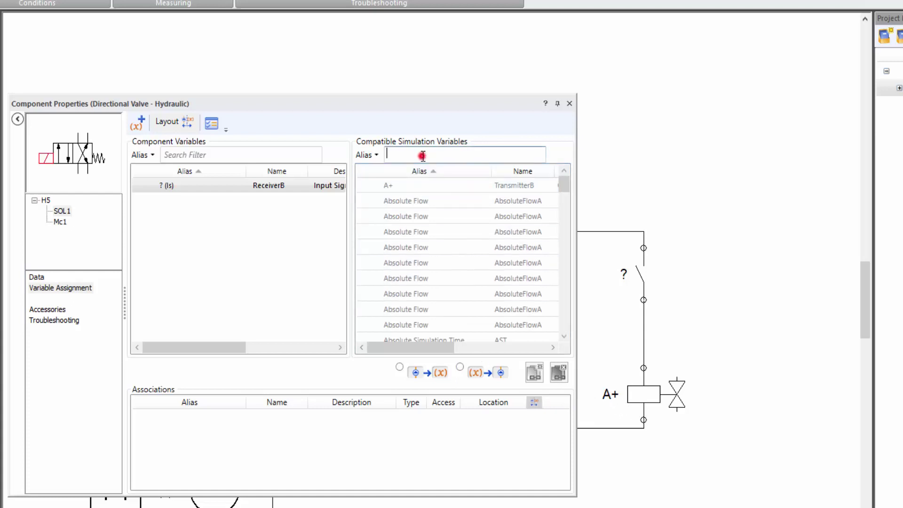
text(A)
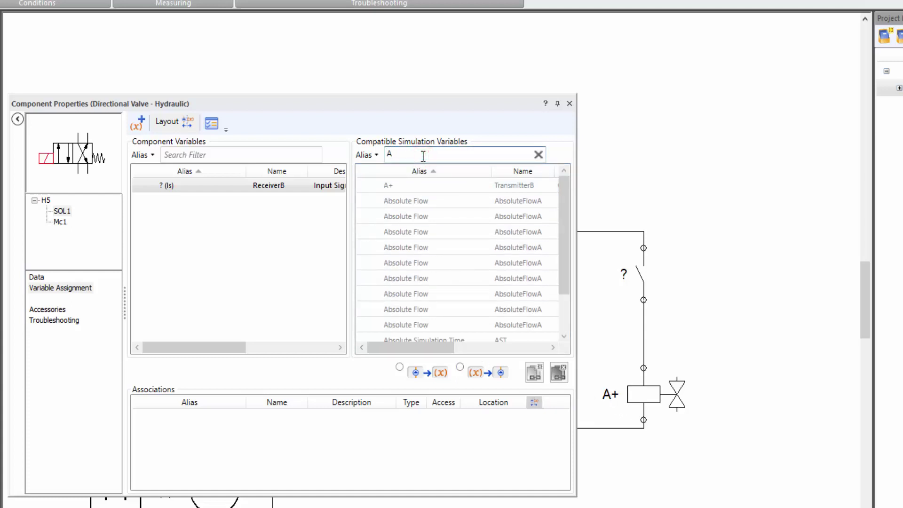
text(+)
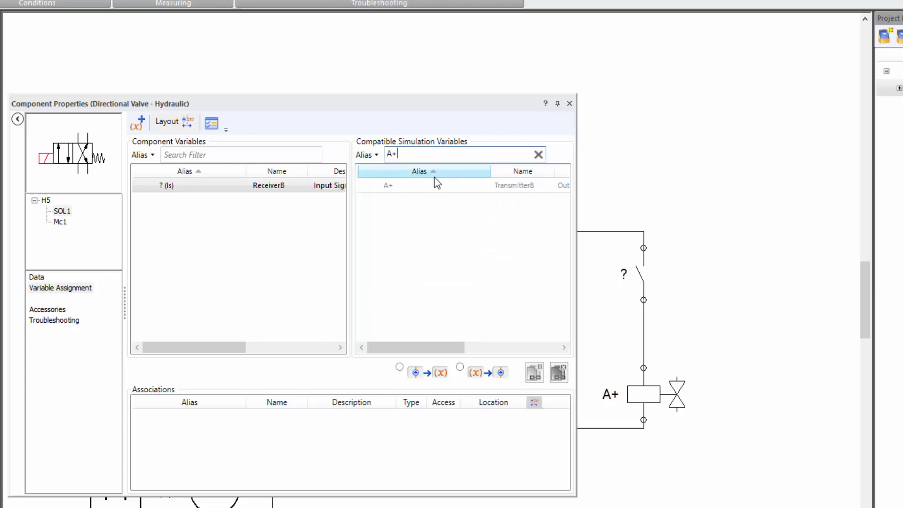
double_click(413, 193)
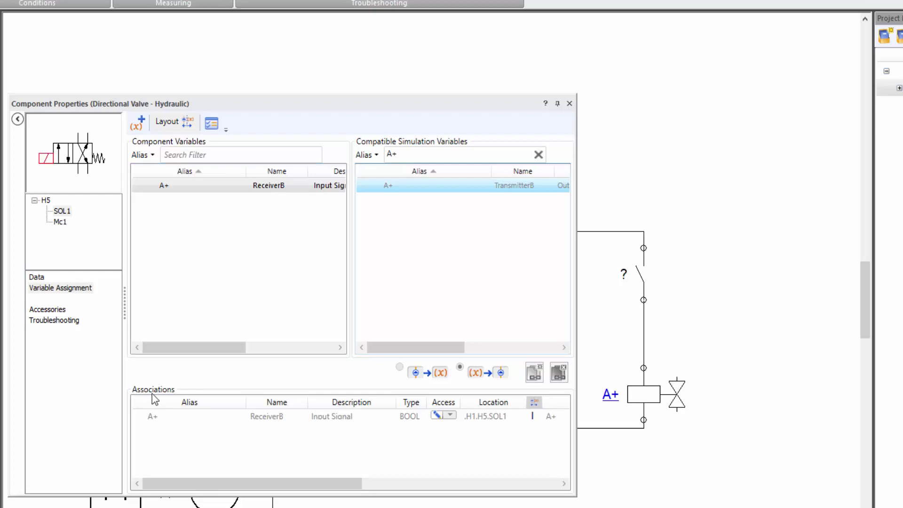
drag(160, 480, 382, 489)
click(468, 419)
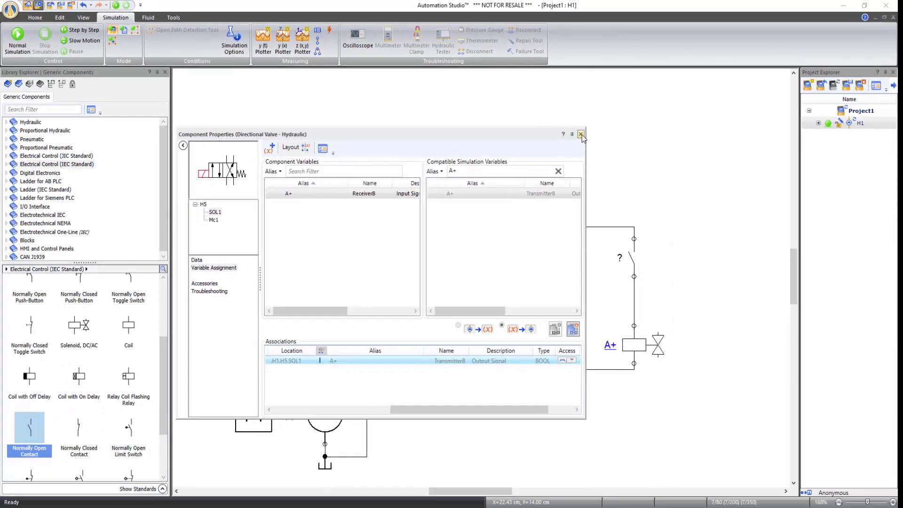
click(577, 124)
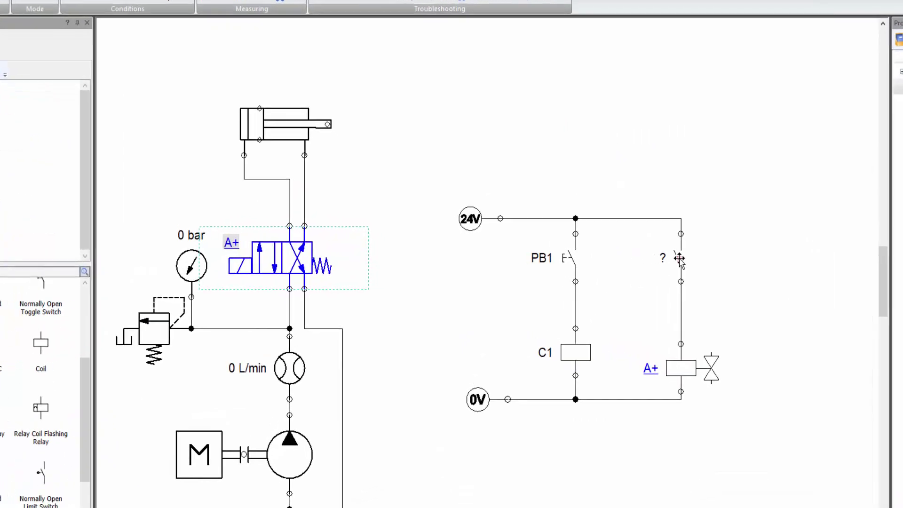
In the normally open contact's variable assignment, filter for C1 and associate the contact with the coil's variable
double_click(633, 258)
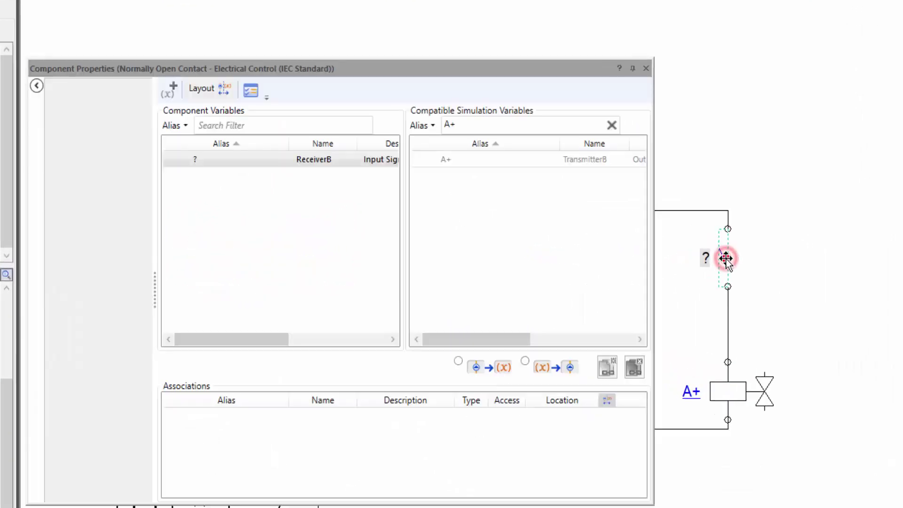
double_click(472, 126)
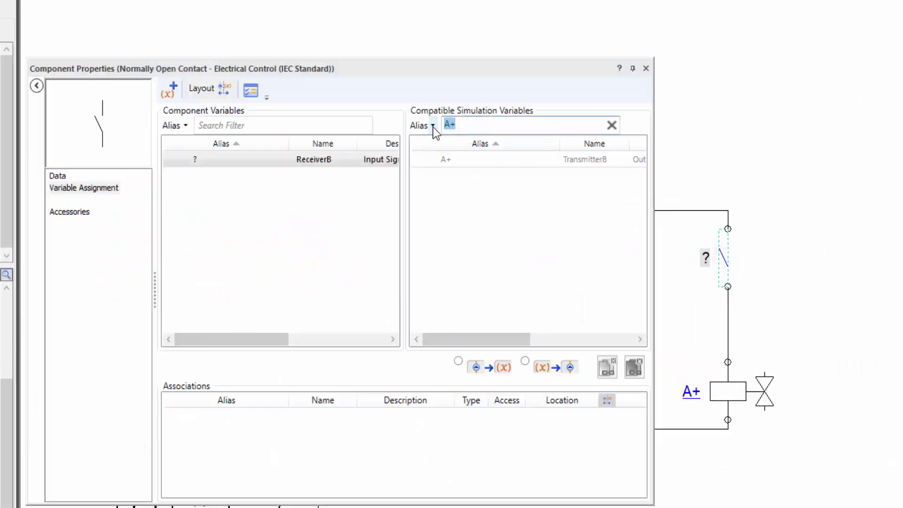
text(C1)
double_click(462, 162)
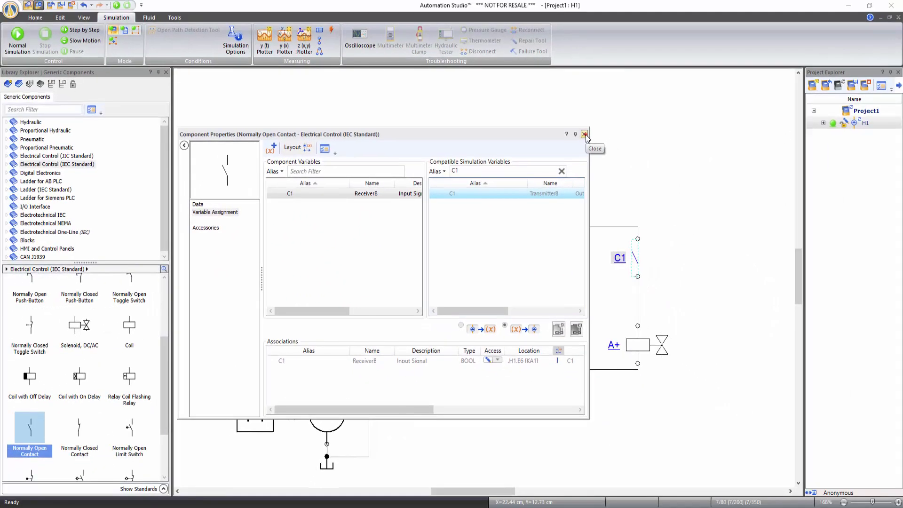
click(647, 69)
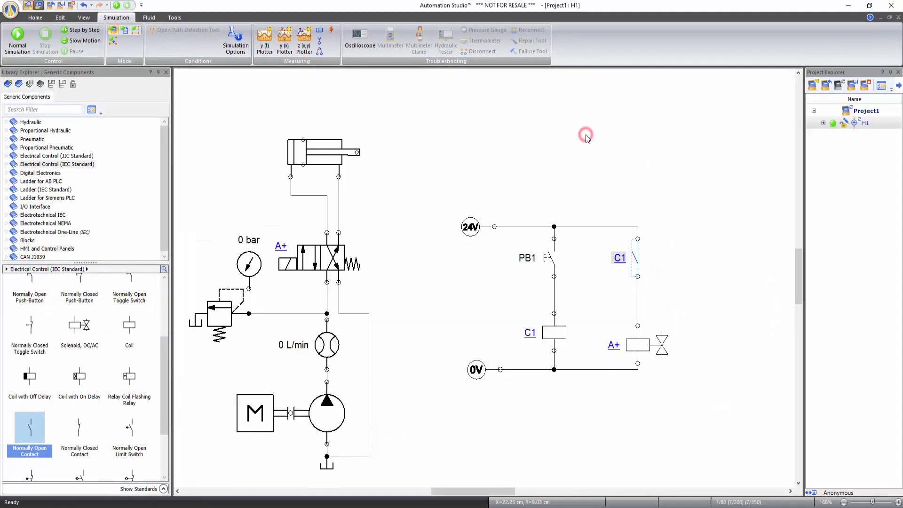
click(495, 285)
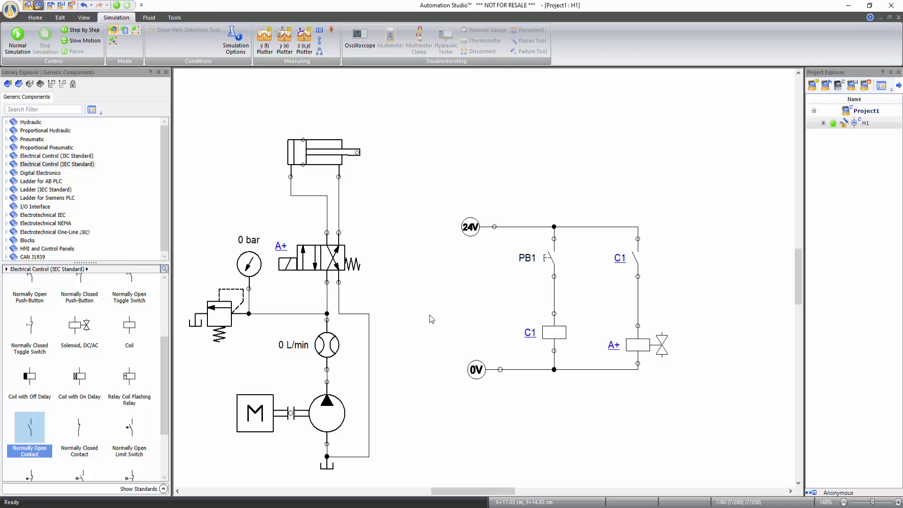
Start the normal simulation and actuate, then release, push-button PB1 to extend and retract the cylinder
click(18, 47)
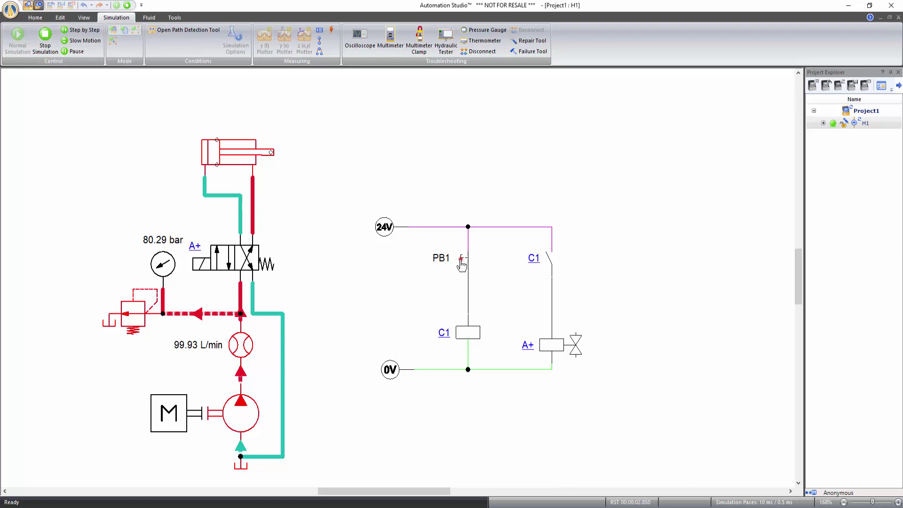
click(462, 263)
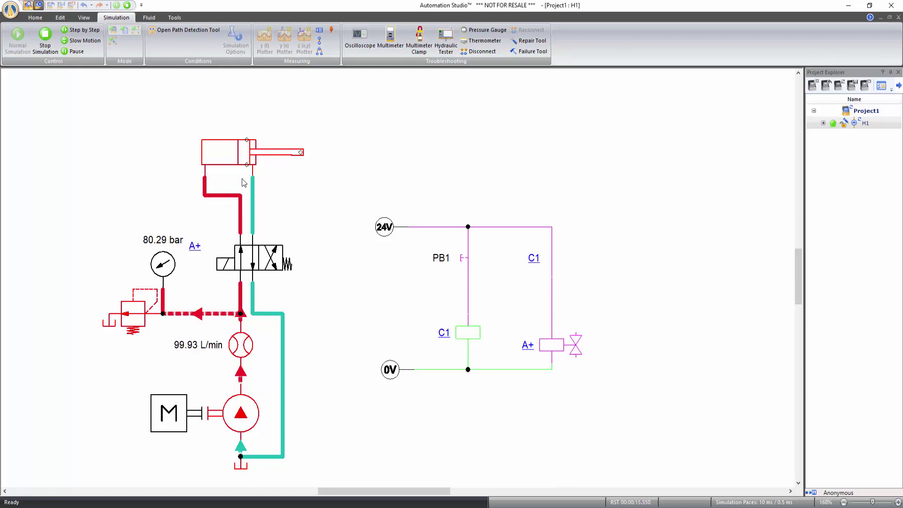
click(463, 265)
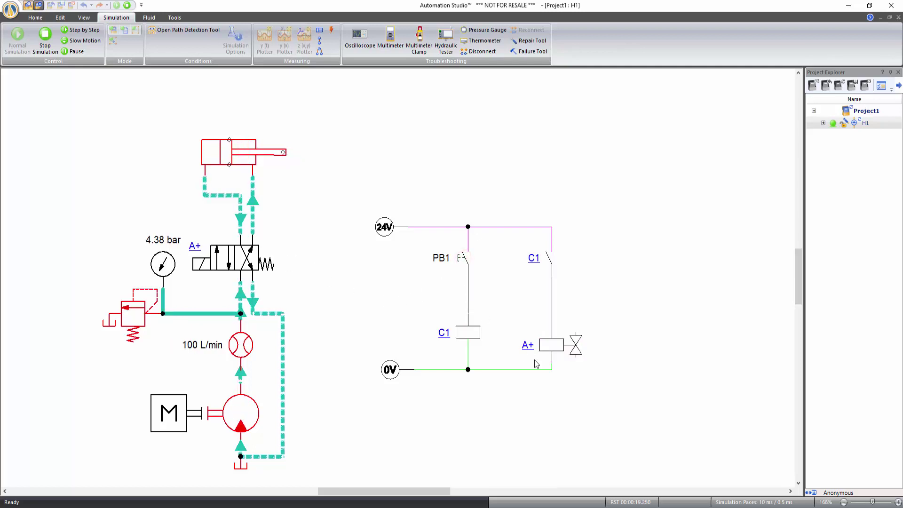